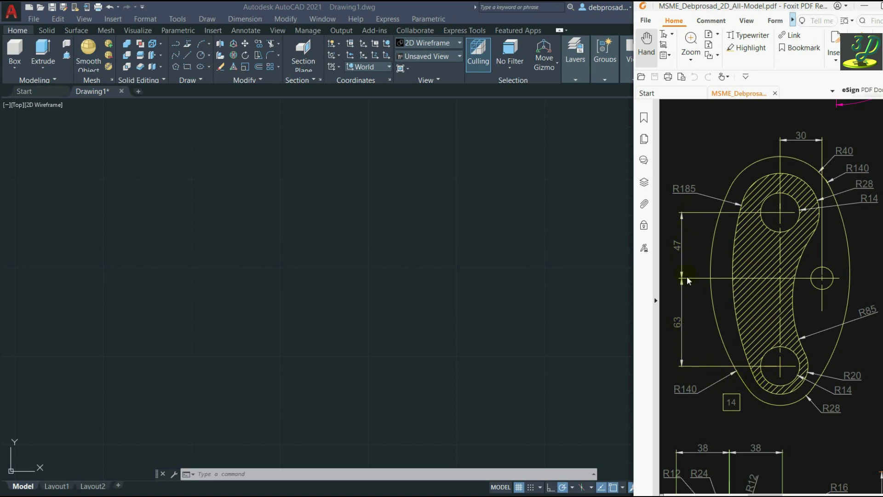
Step: Draw a 110-unit vertical line from a lower-left start point as the first construction line
left_click(186, 56)
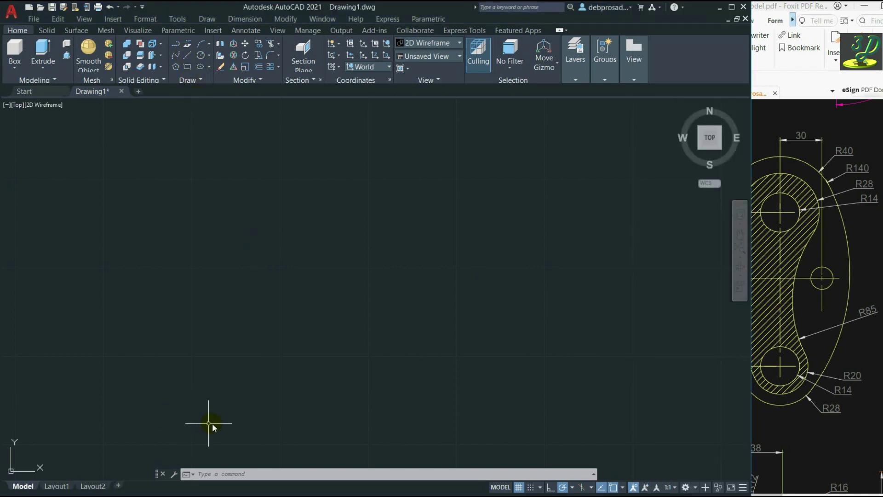
left_click(216, 409)
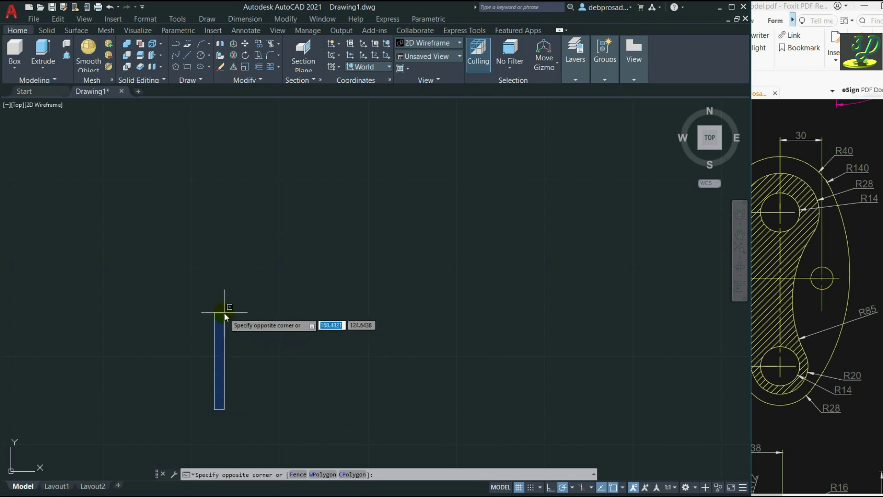
left_click(228, 301)
left_click(185, 54)
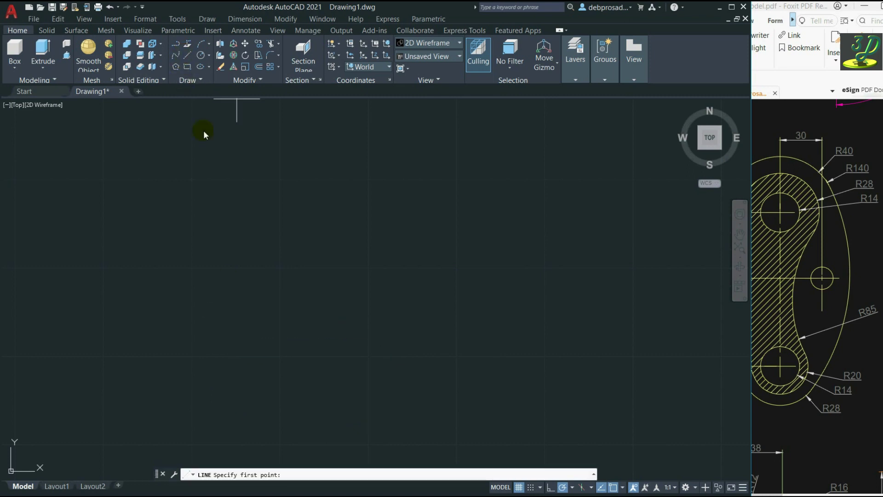
left_click(226, 410)
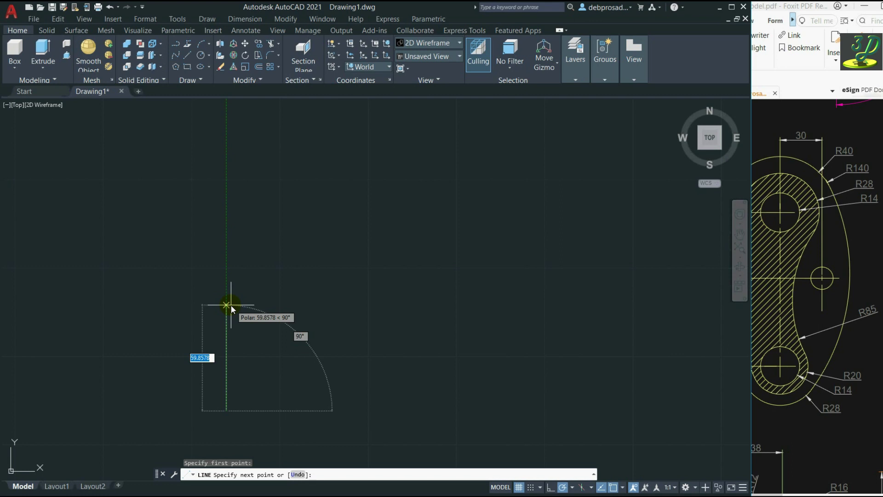
type("110")
key("Return")
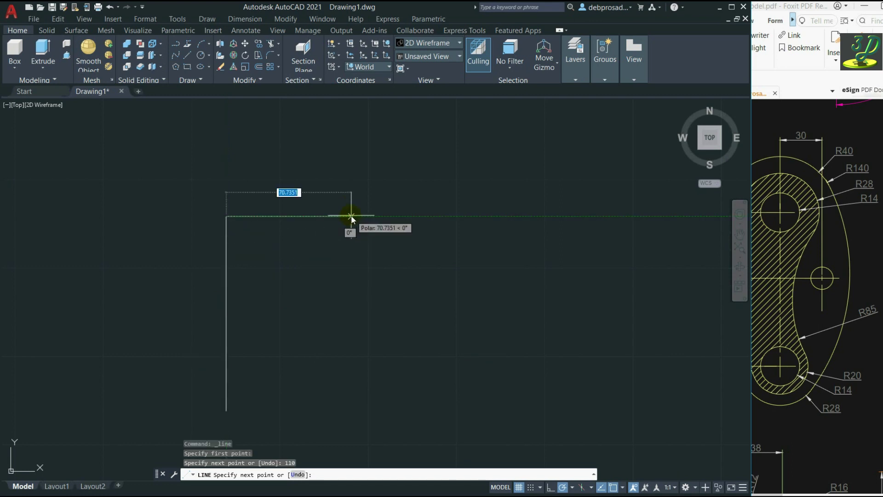
key("Return")
left_click(861, 349)
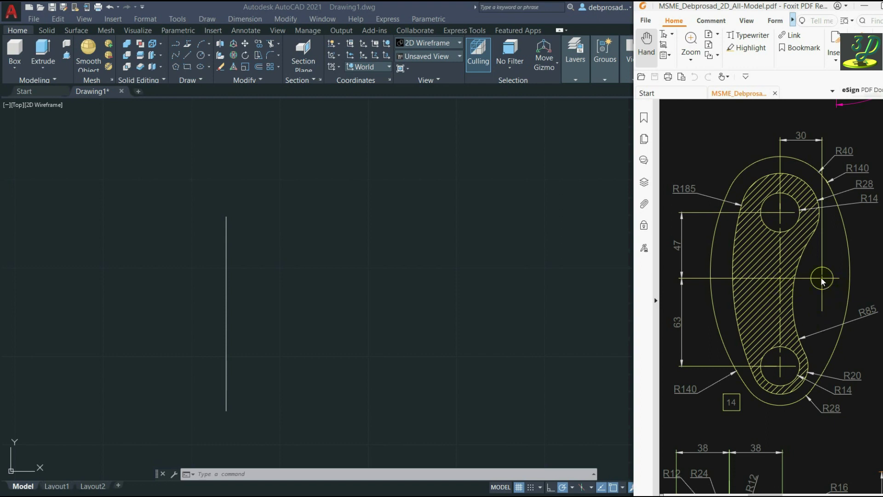
Step: Draw a 30-unit horizontal line from the vertical line's bottom end
left_click(549, 323)
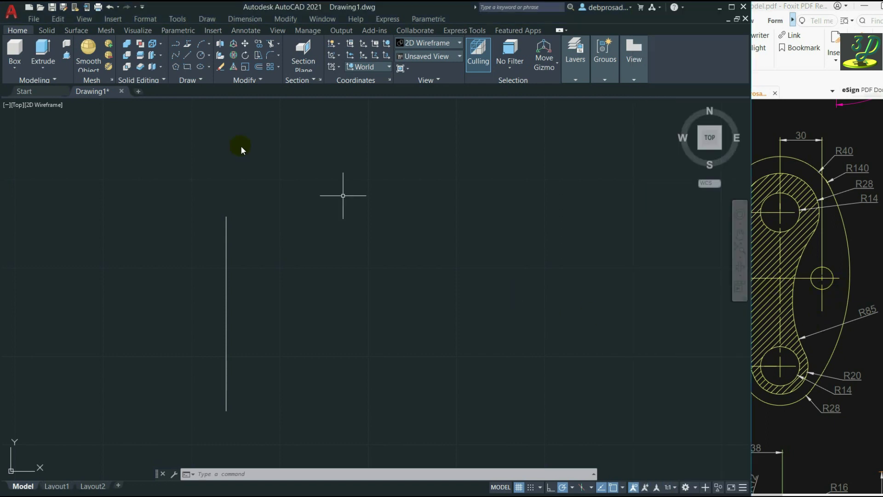
left_click(186, 50)
left_click(226, 411)
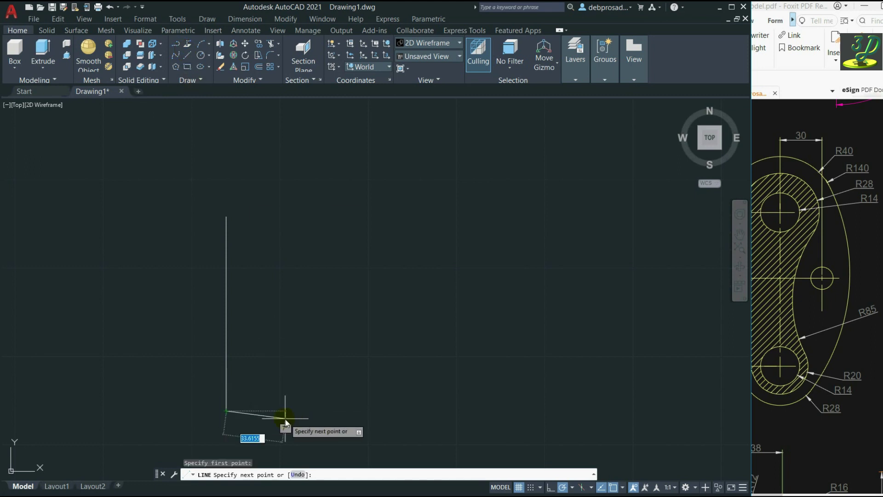
type("30")
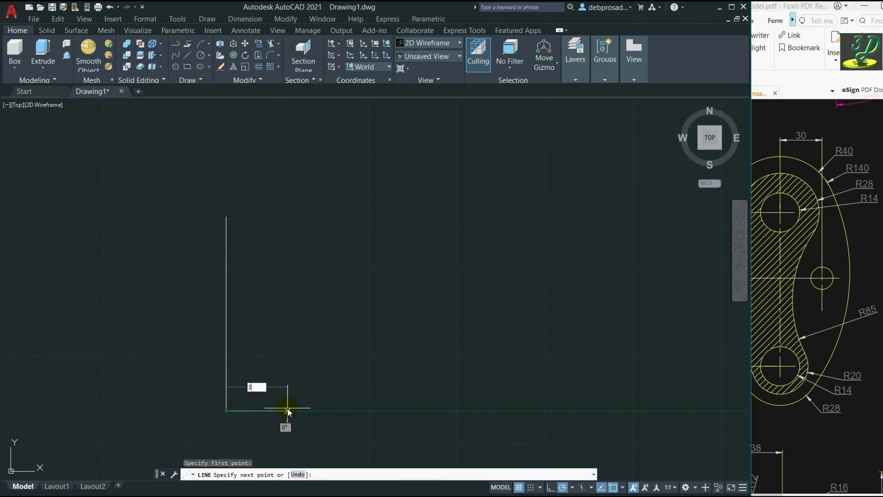
key("Return")
key("Return")
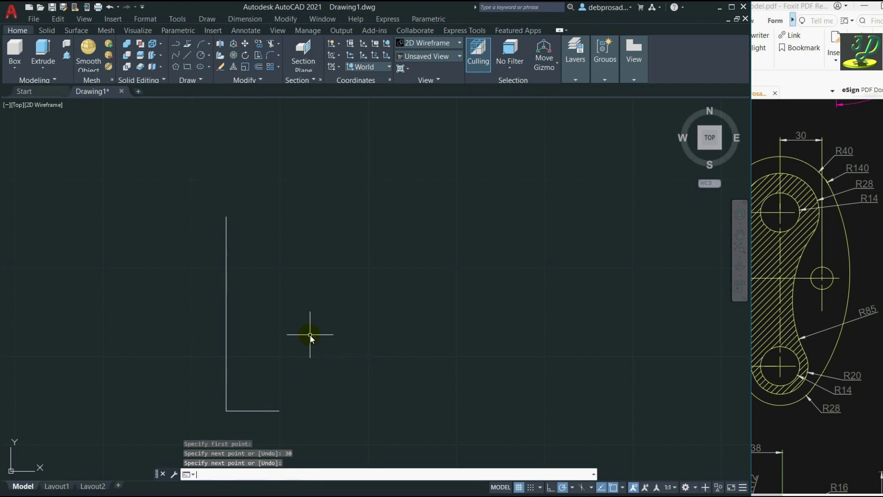
Step: Move the 30-unit horizontal line 63 units up the vertical line
left_click(255, 411)
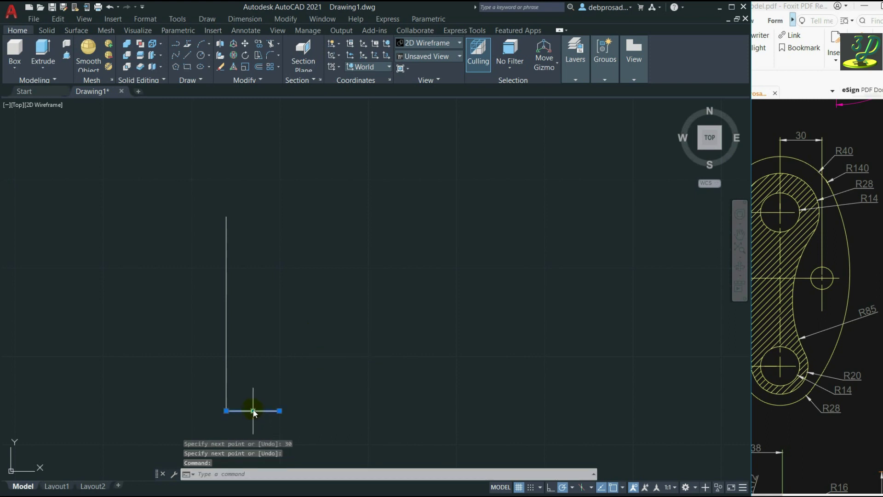
left_click(253, 411)
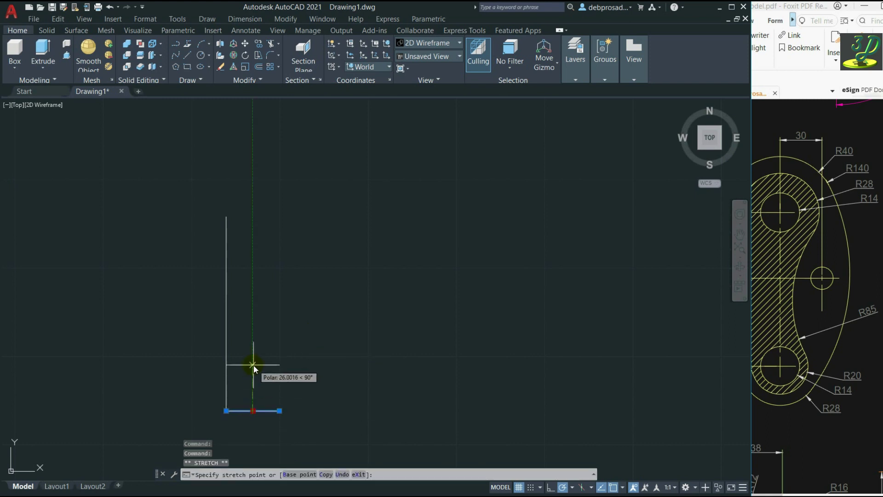
type("63")
key("Return")
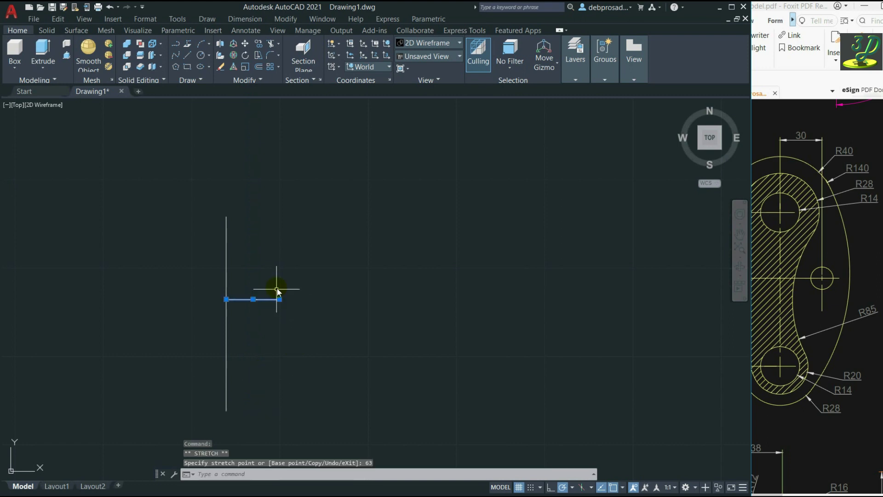
key("Escape")
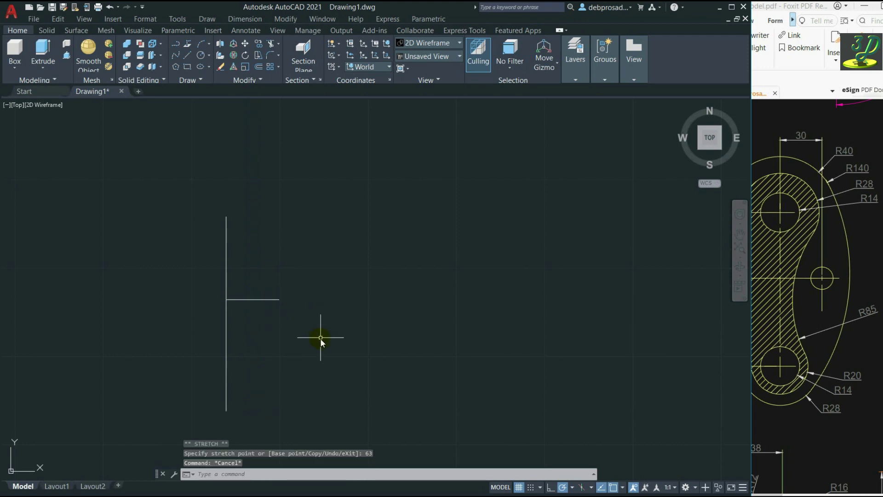
left_click(853, 341)
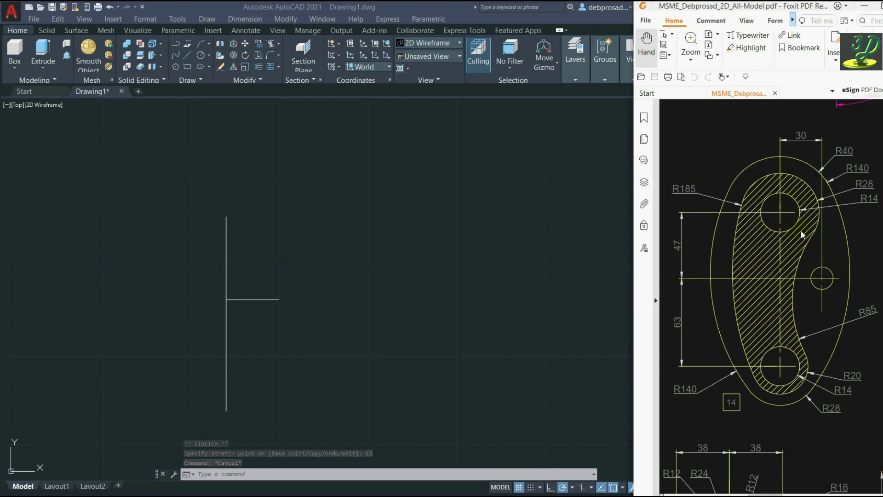
Step: Draw radius-14 circles centred on the top and bottom ends of the 110-unit line
left_click(364, 247)
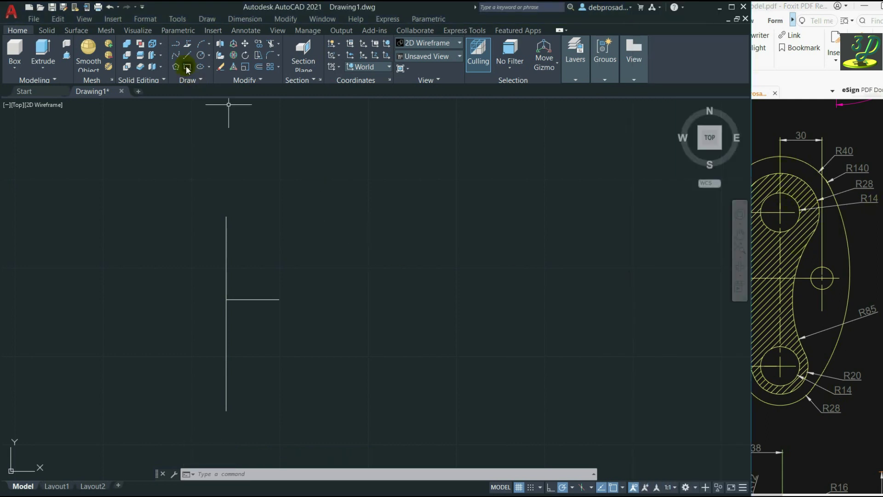
left_click(200, 56)
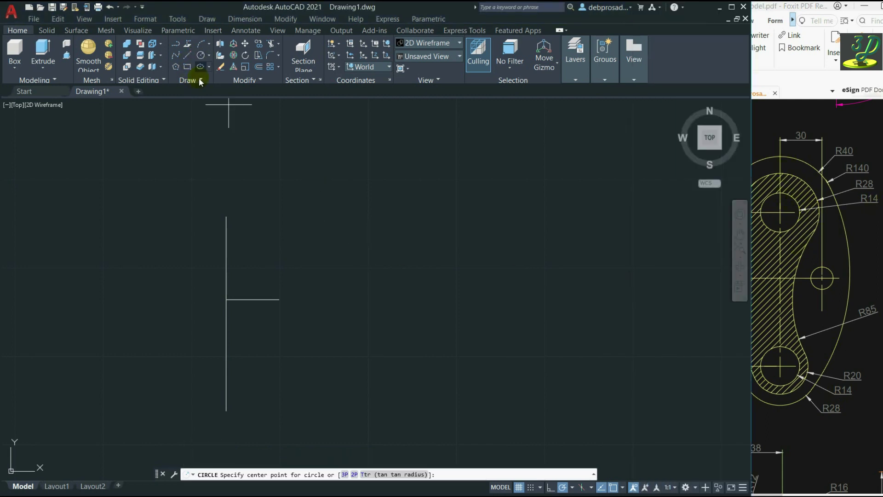
left_click(226, 217)
type("14")
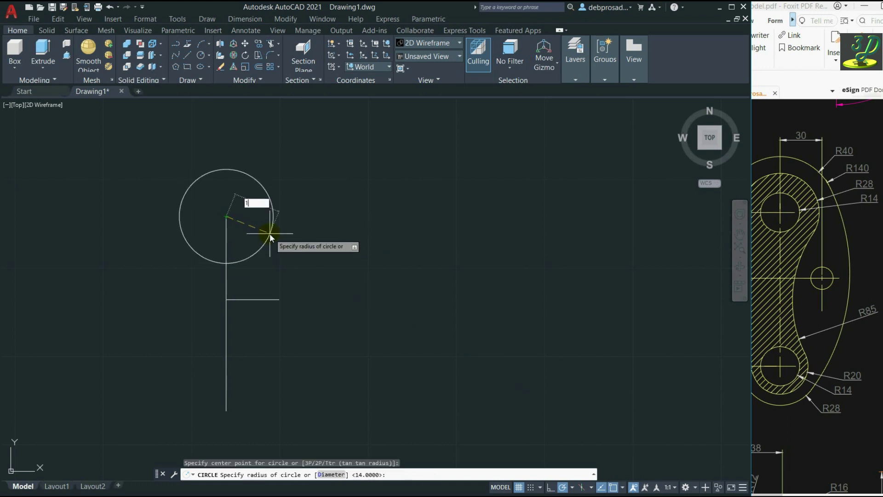
key("Return")
key("Return")
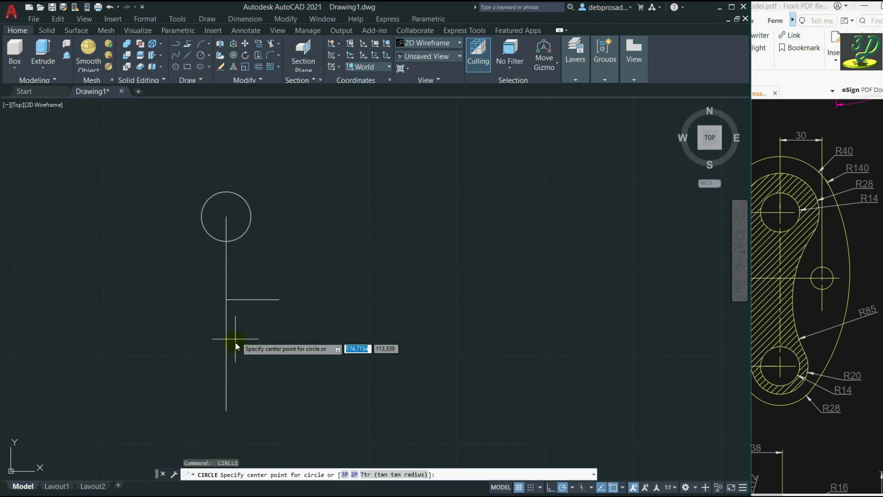
left_click(227, 408)
key("Return")
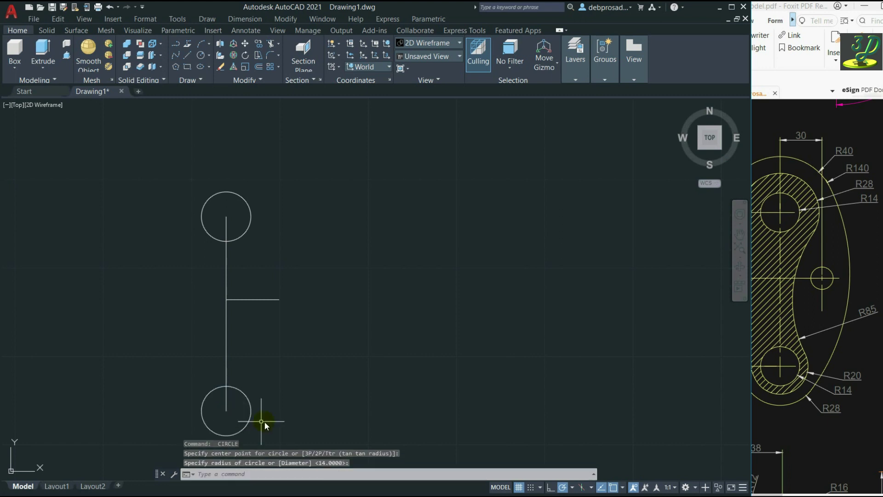
left_click(821, 281)
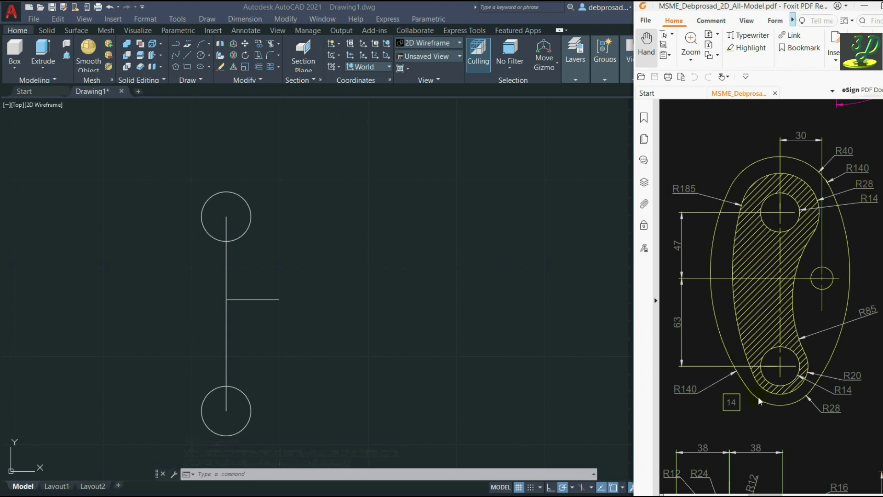
Step: Add a concentric R28 circle at the upper hole and an R20 circle at the lower hole
left_click(315, 263)
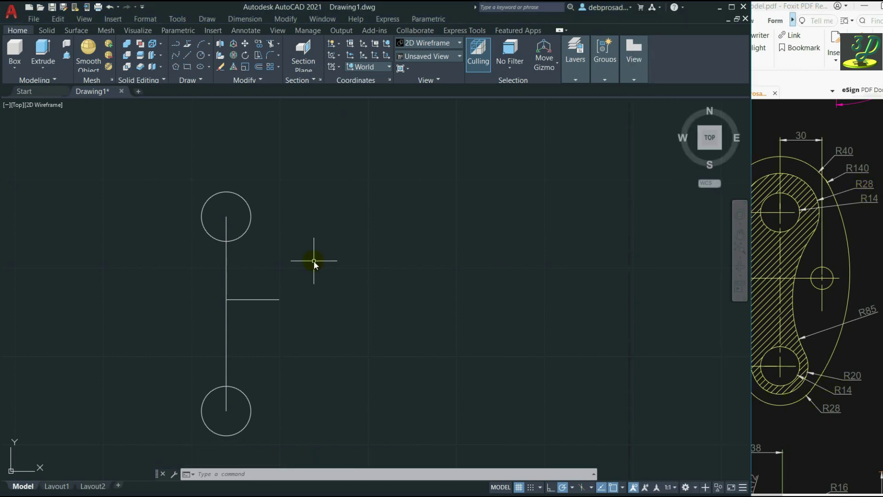
left_click(200, 55)
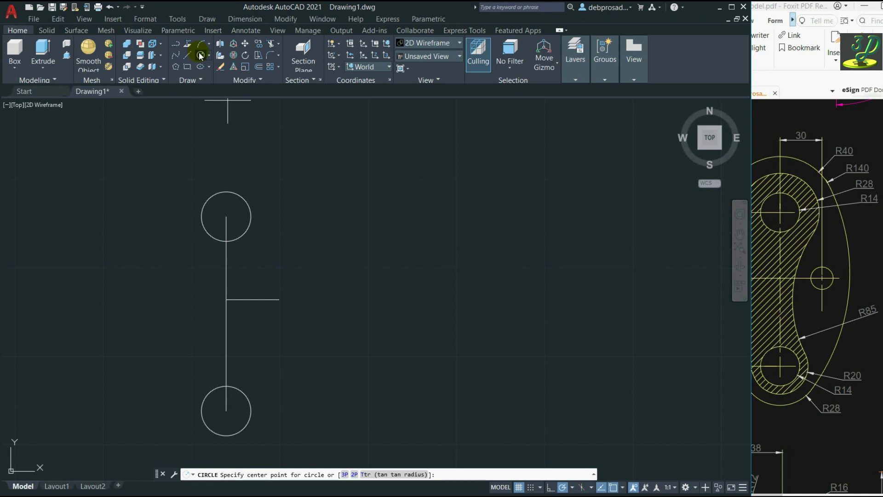
left_click(226, 216)
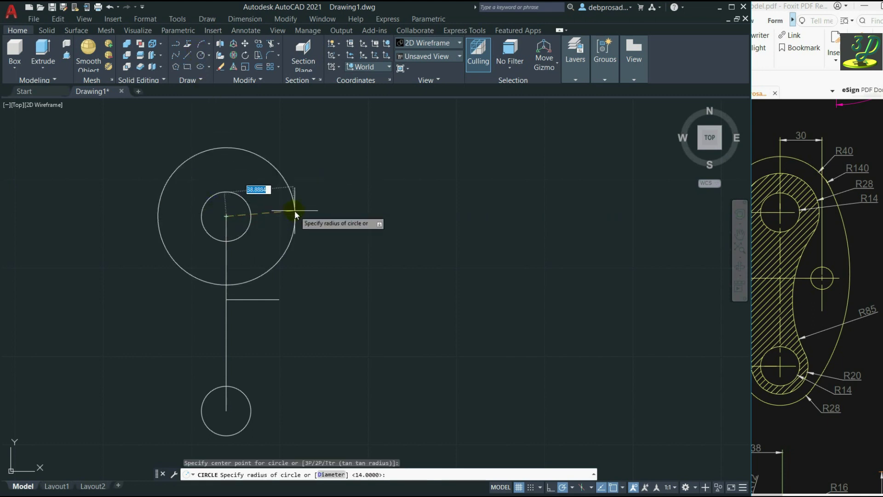
type("28")
key("Return")
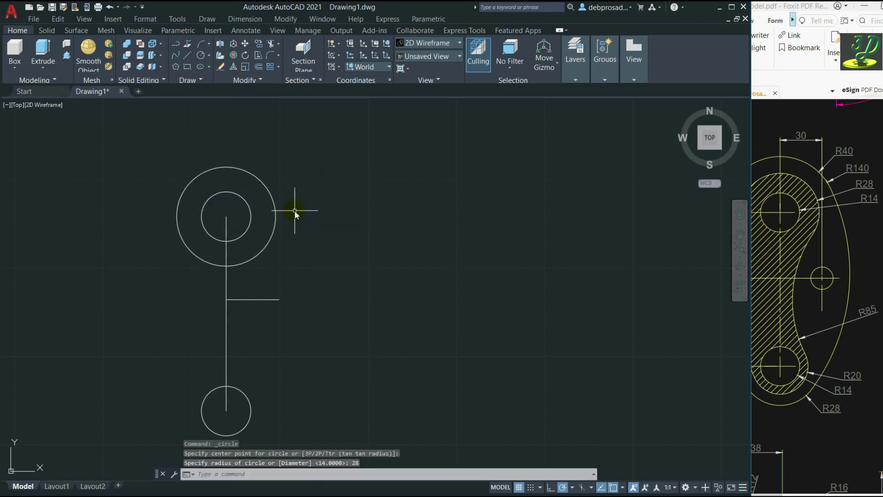
key("Return")
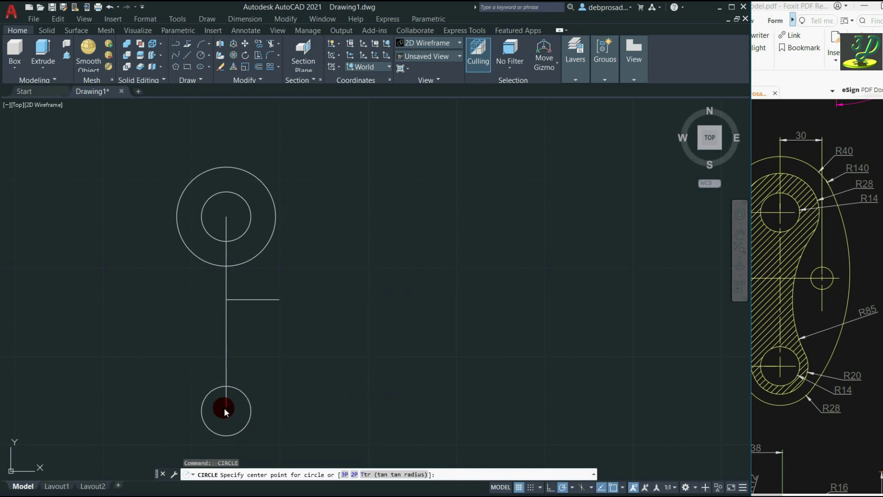
left_click(226, 411)
type("20")
key("Return")
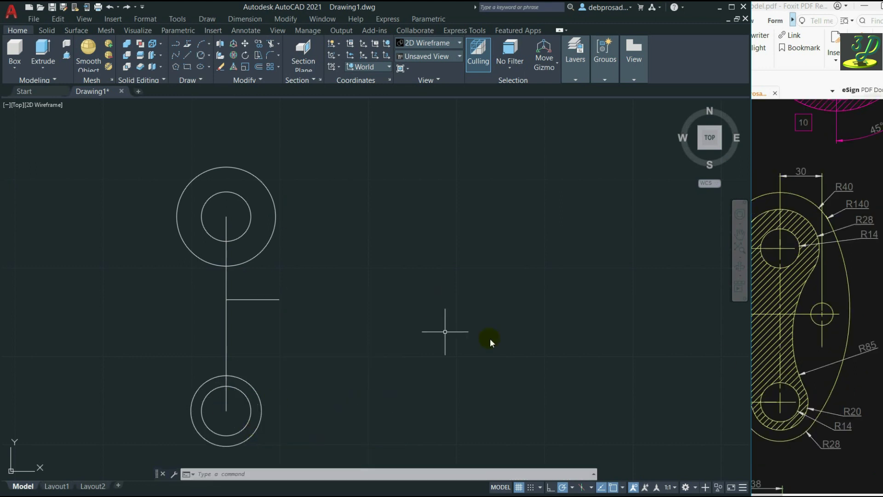
left_click(840, 362)
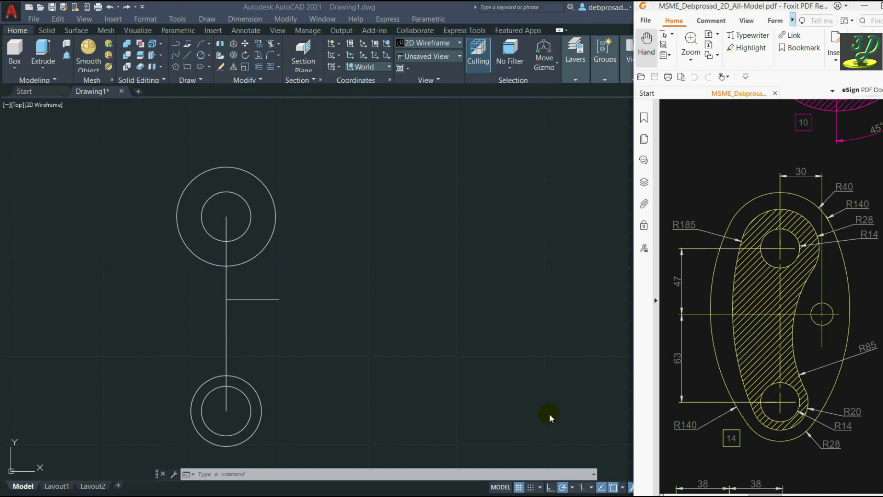
Step: Draw an R185 circle tangent to the upper R28 and lower R20 circles
left_click(546, 329)
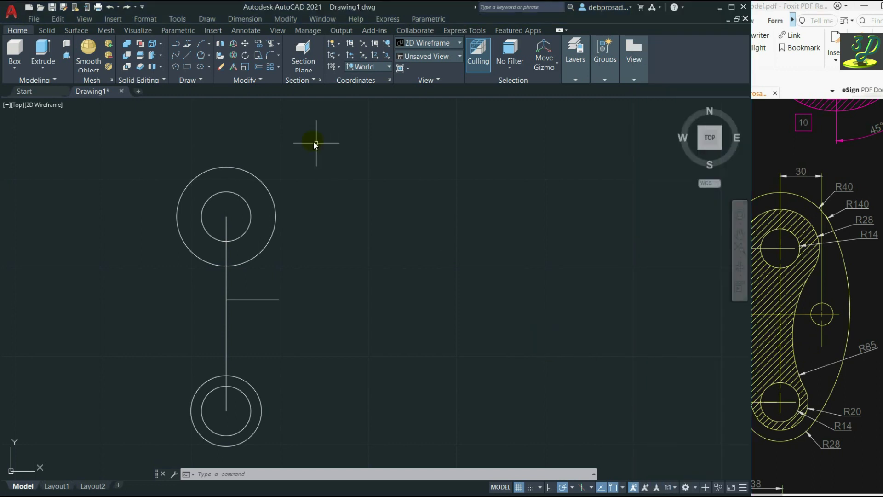
left_click(206, 56)
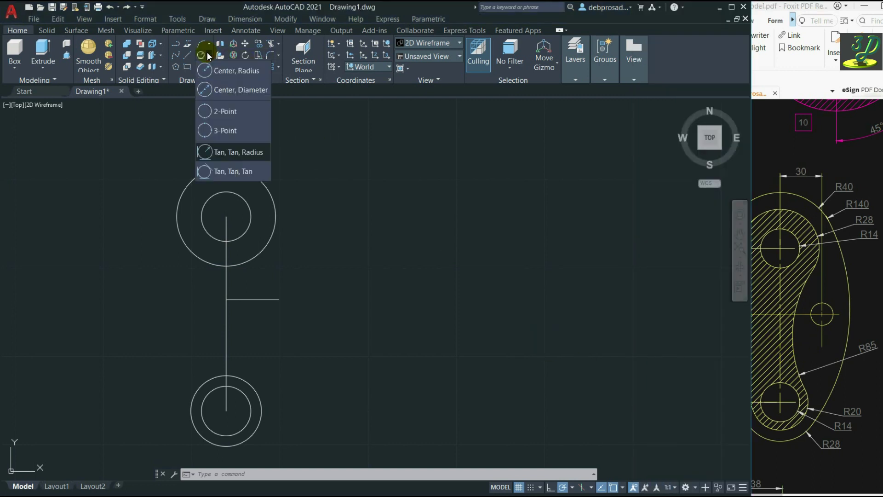
left_click(233, 150)
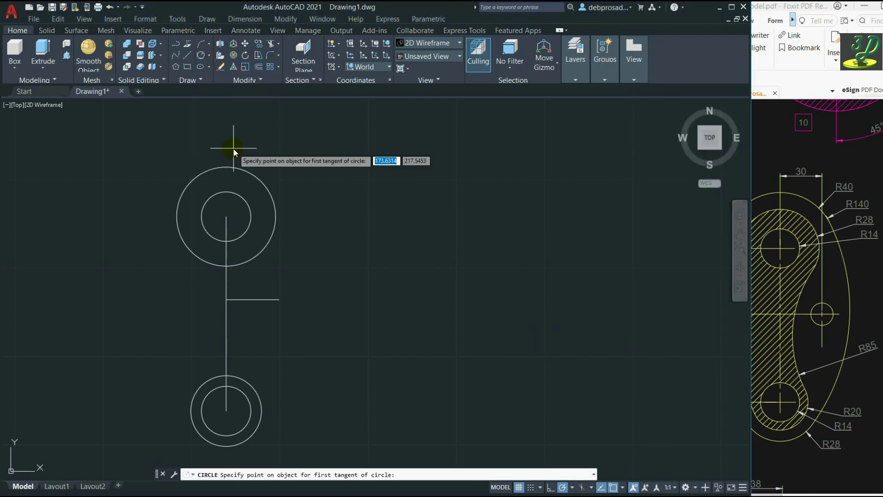
left_click(177, 221)
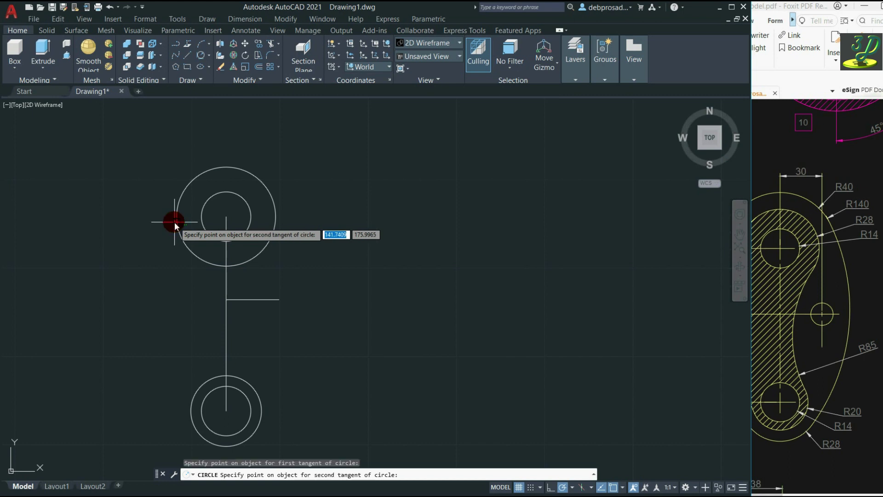
left_click(192, 430)
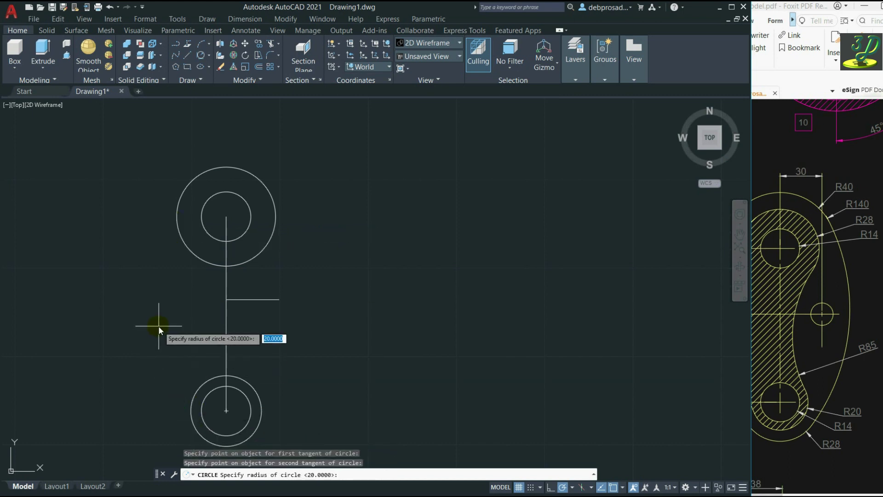
type("185")
key("Return")
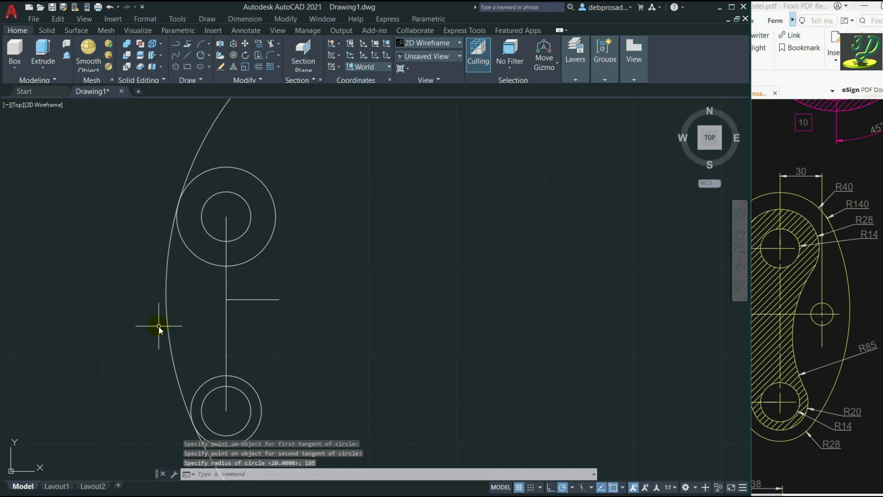
scroll(243, 200, "down", 2)
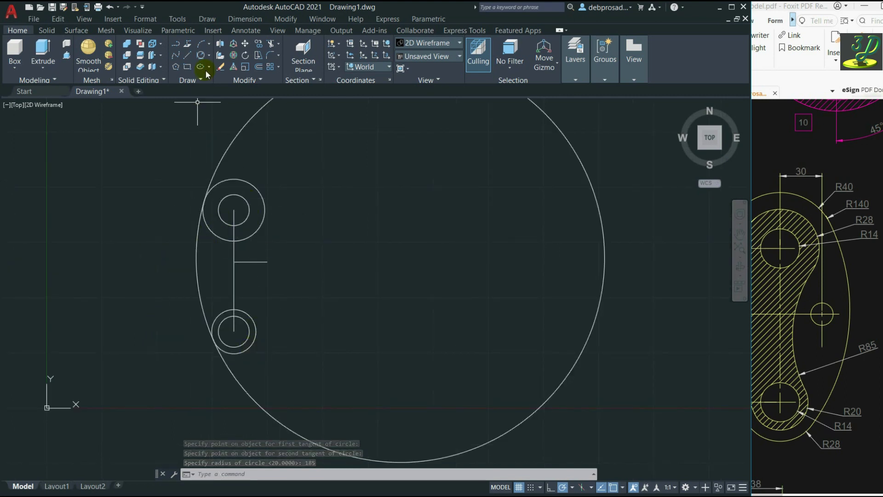
Step: Draw an R85 circle tangent to the same two outer circles
left_click(209, 55)
left_click(216, 154)
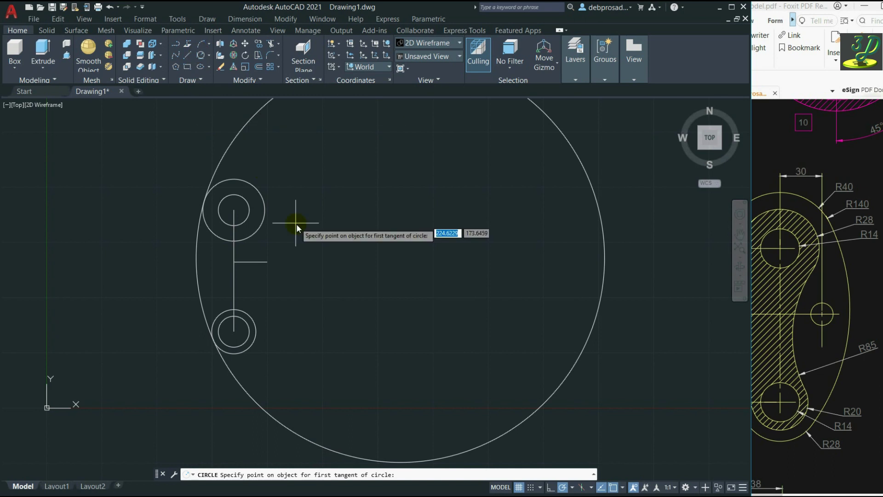
left_click(247, 239)
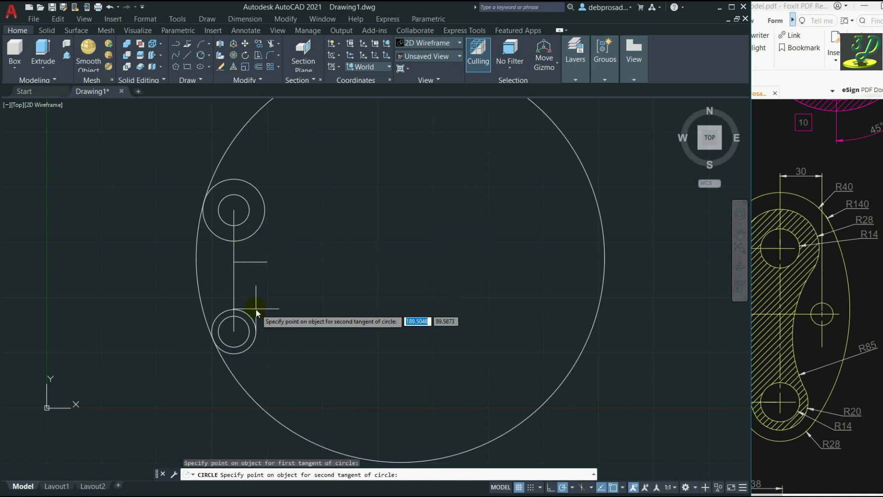
left_click(250, 348)
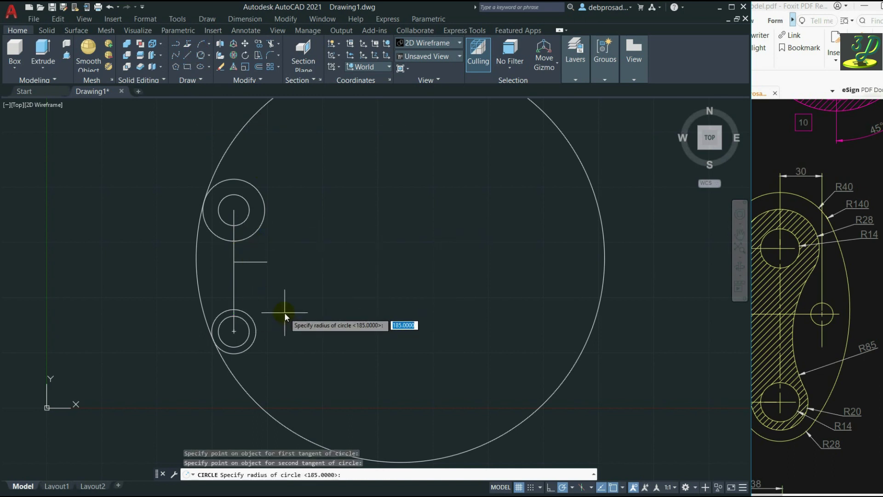
type("85")
key("Return")
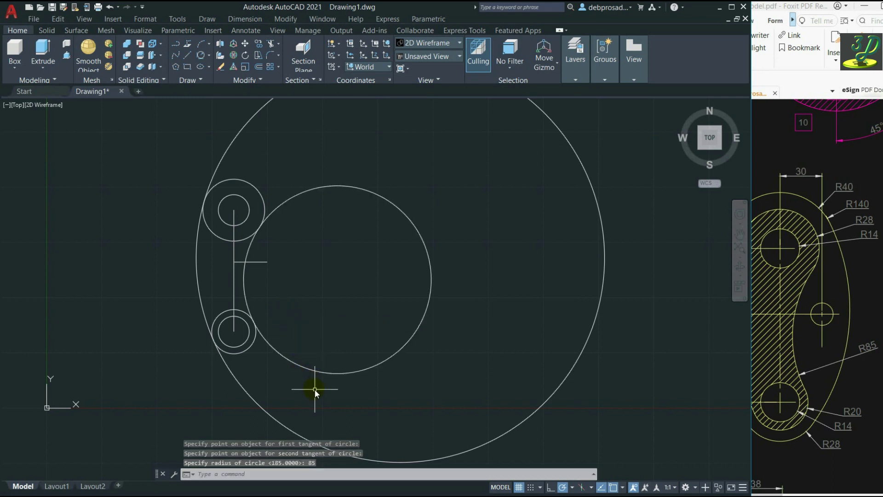
scroll(325, 366, "down", 2)
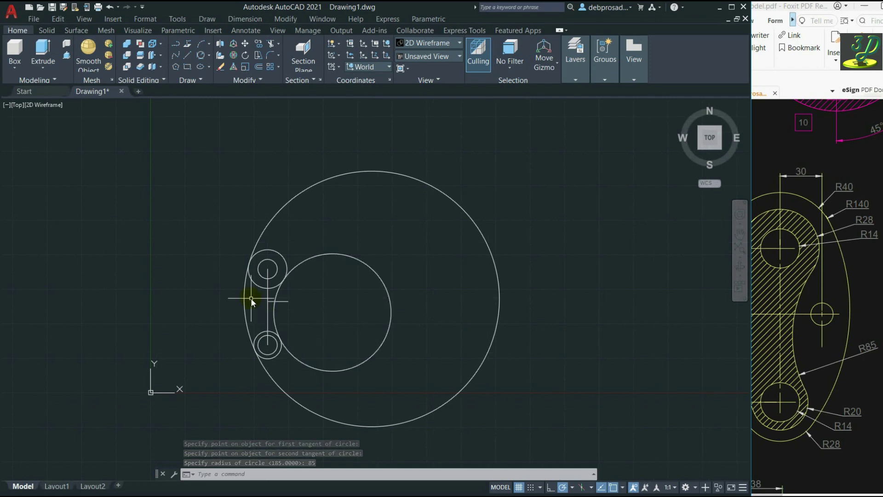
scroll(251, 296, "up", 2)
Step: Trim the R185, R85, R28 and R20 circles down to one continuous bean outline
left_click(330, 245)
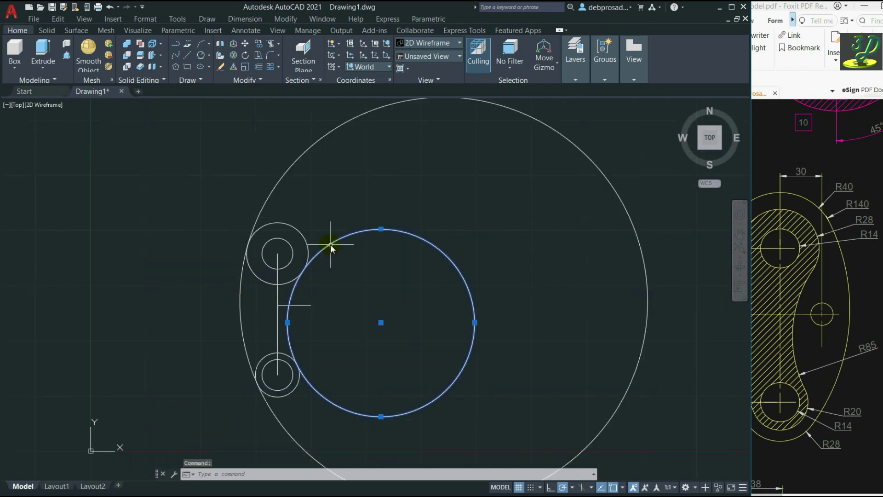
left_click(264, 200)
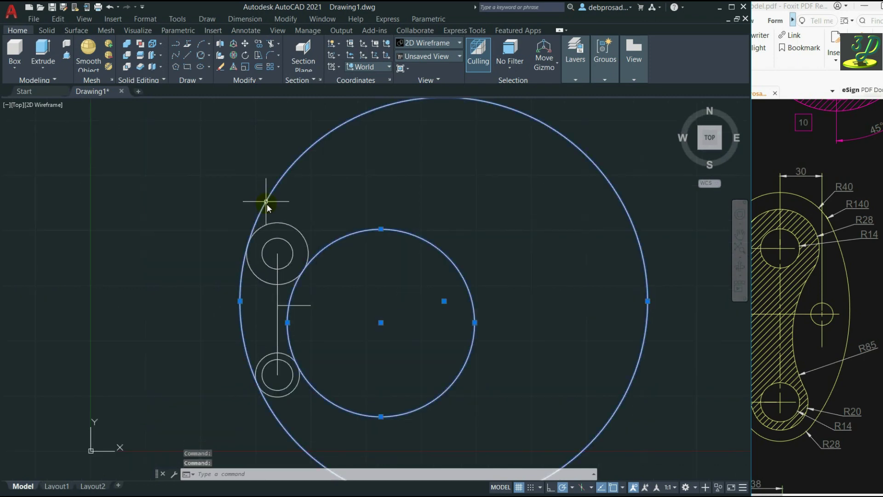
left_click(290, 226)
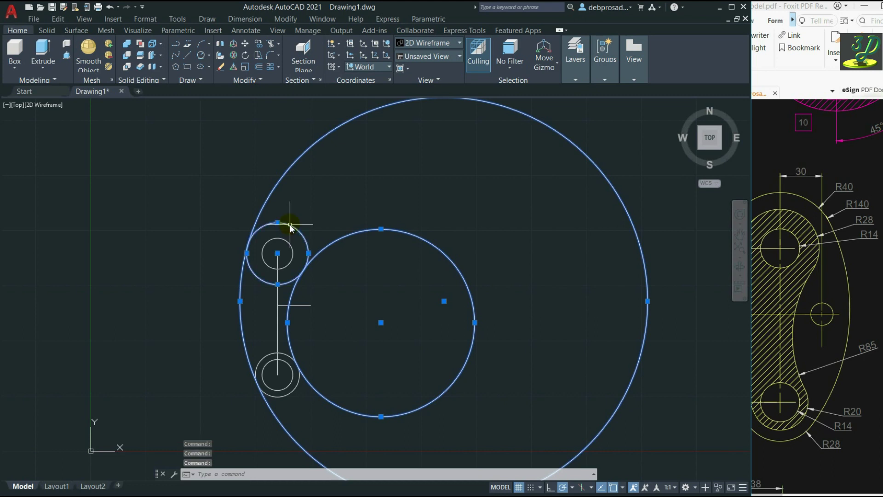
left_click(266, 356)
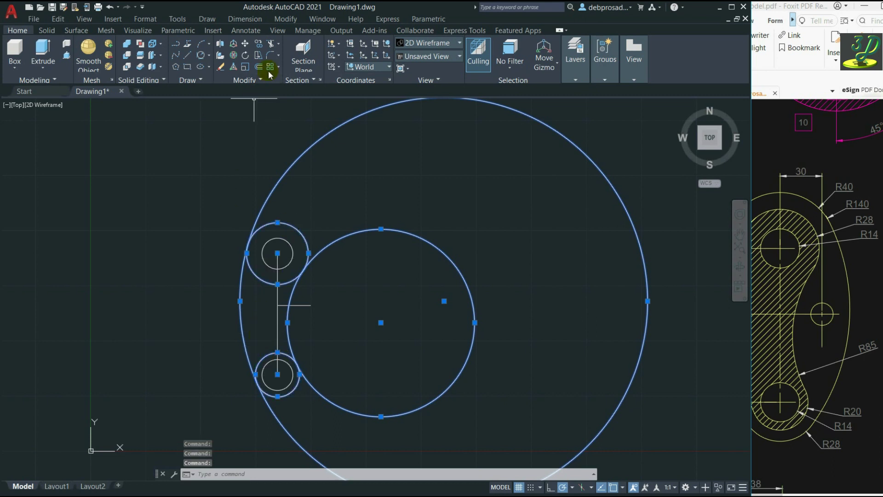
left_click(270, 43)
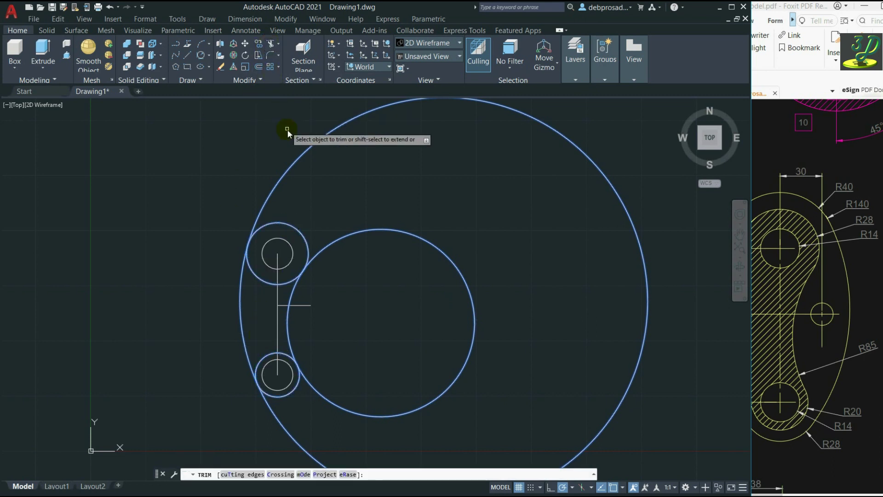
left_click(302, 149)
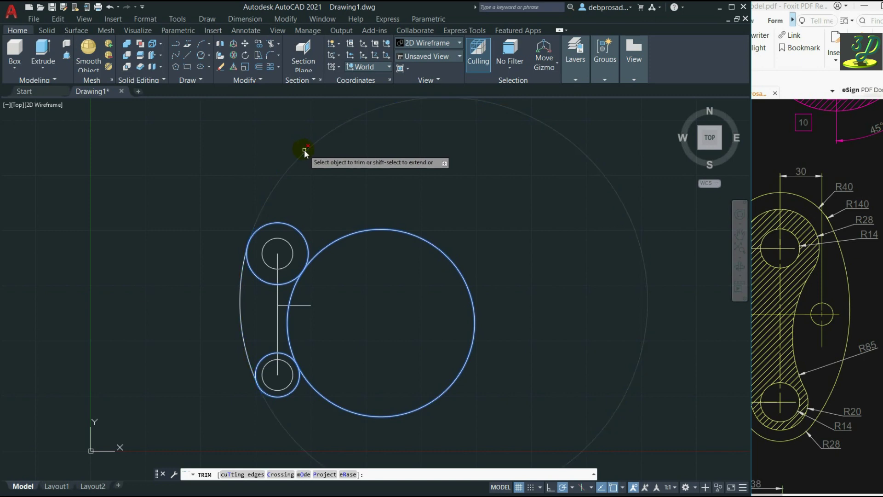
left_click(346, 235)
left_click(282, 284)
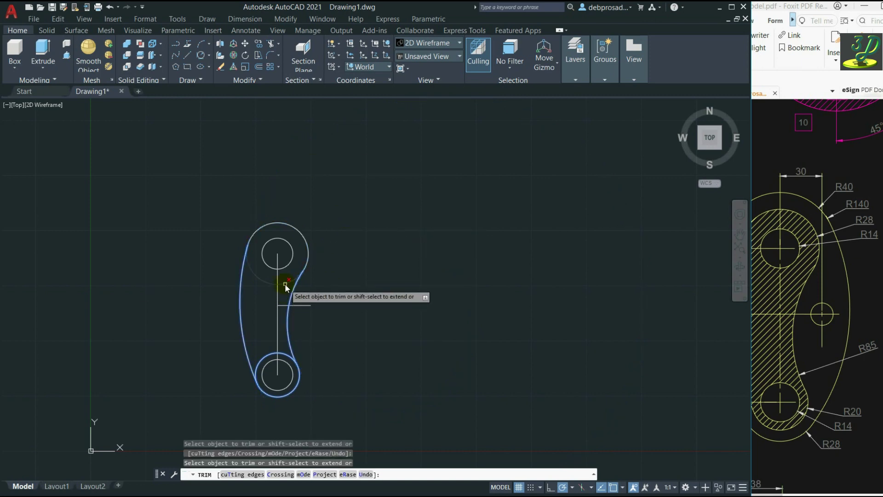
left_click(275, 362)
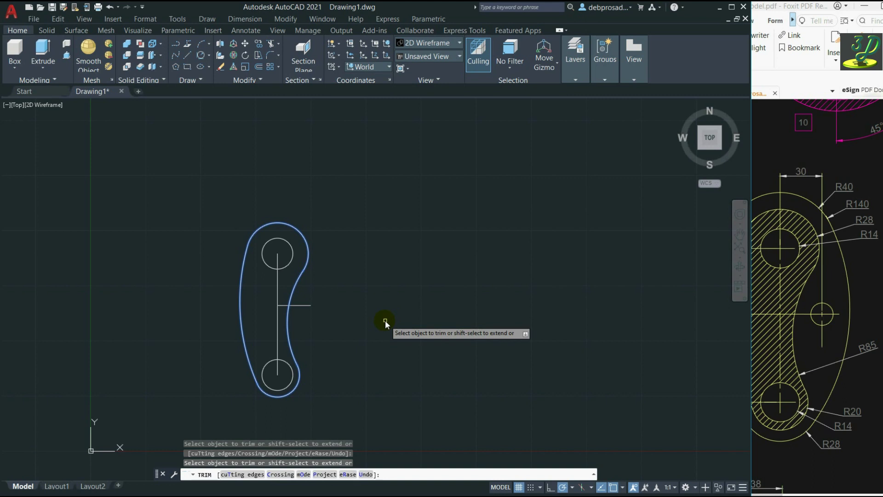
key("Escape")
left_click(860, 297)
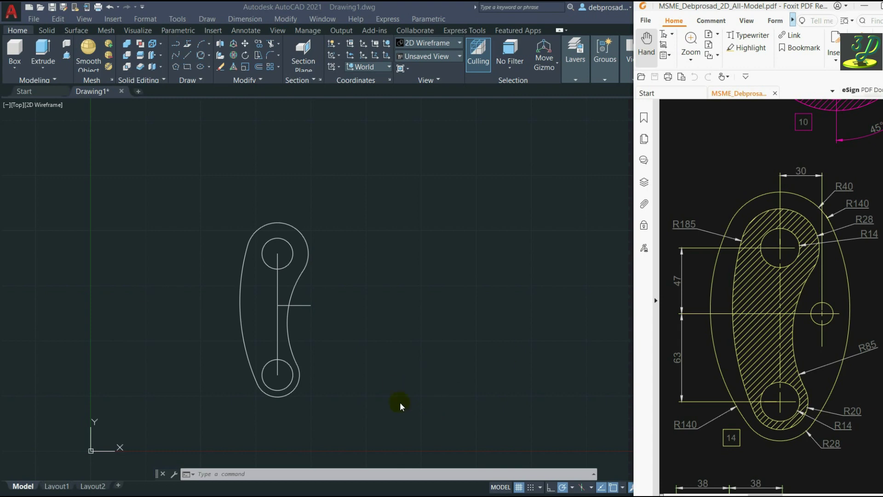
Step: Draw an R40 circle on the upper hole centre and an R28 circle on the lower one
left_click(451, 353)
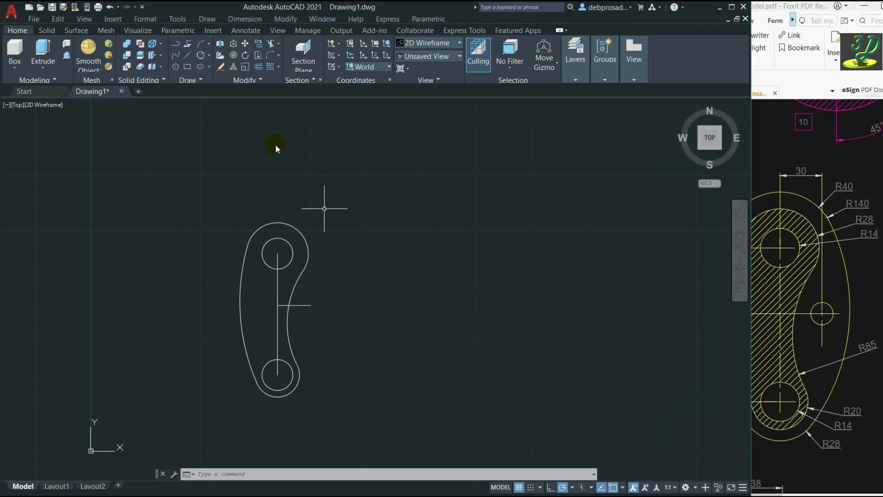
left_click(208, 55)
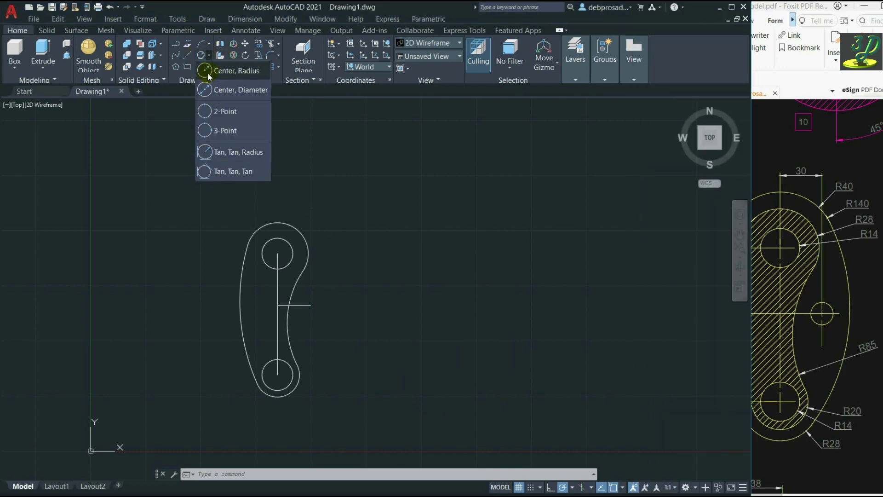
left_click(207, 72)
left_click(277, 253)
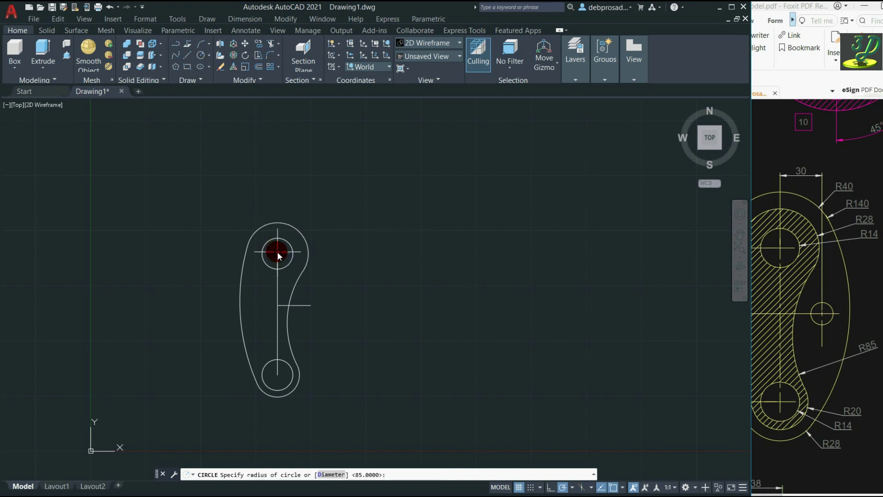
type("2")
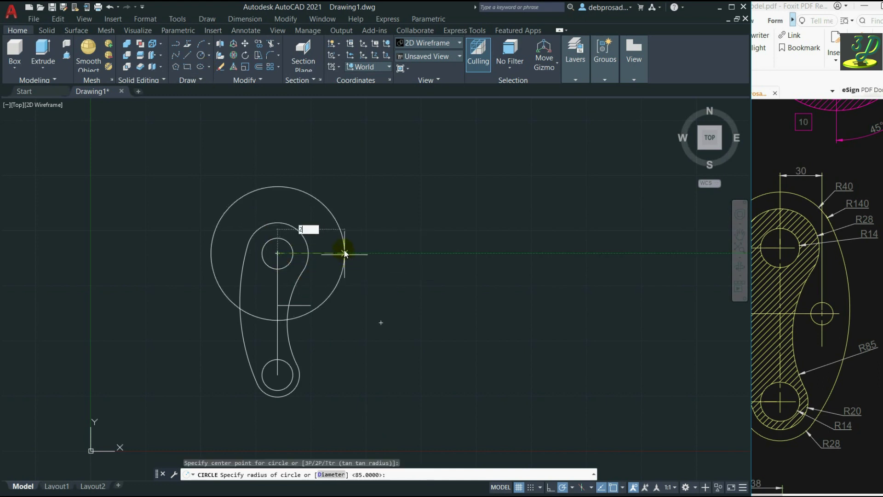
type("8")
key("BackSpace")
key("BackSpace")
type("40")
key("Return")
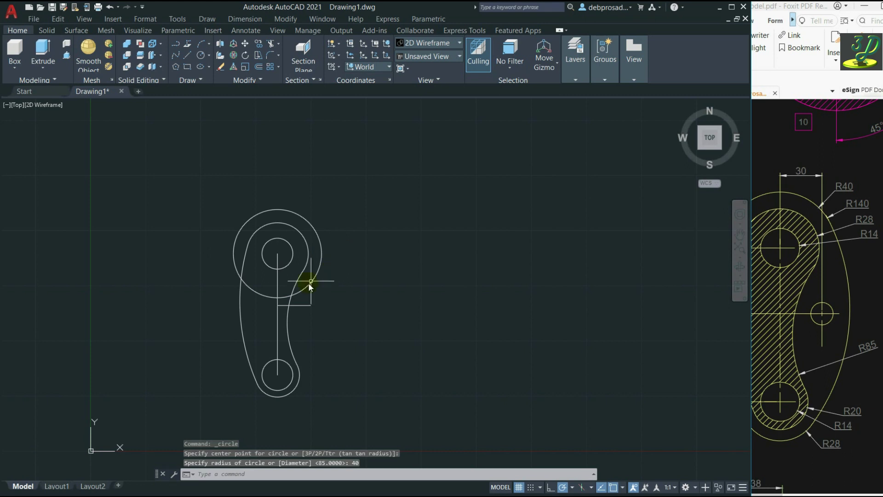
key("Return")
left_click(278, 377)
type("28")
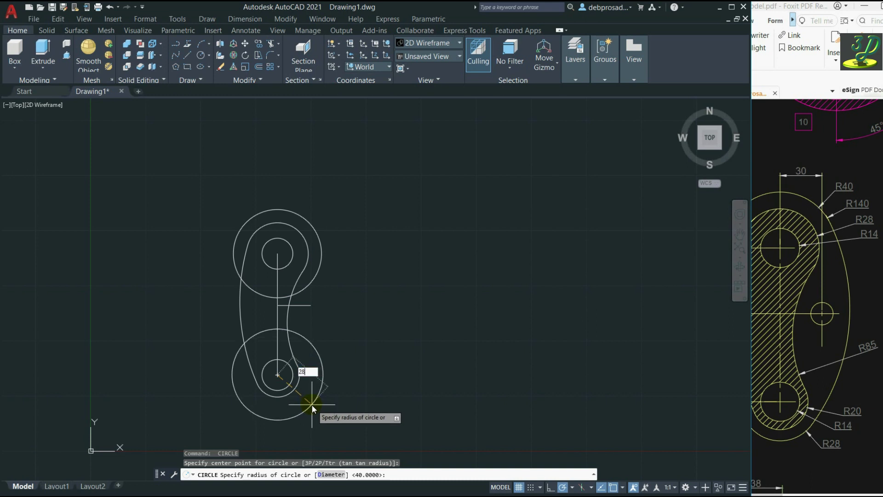
key("Return")
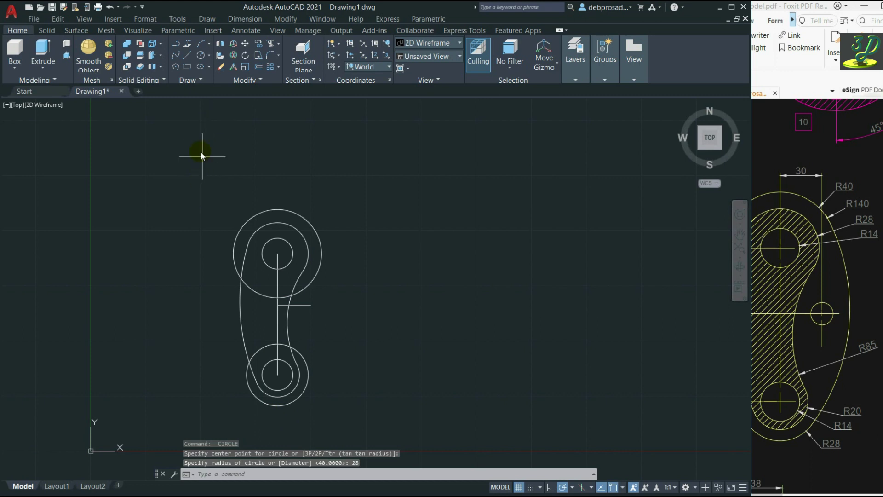
Step: Draw an R140 circle tangent to the R40 and R28 circles
left_click(208, 55)
left_click(233, 152)
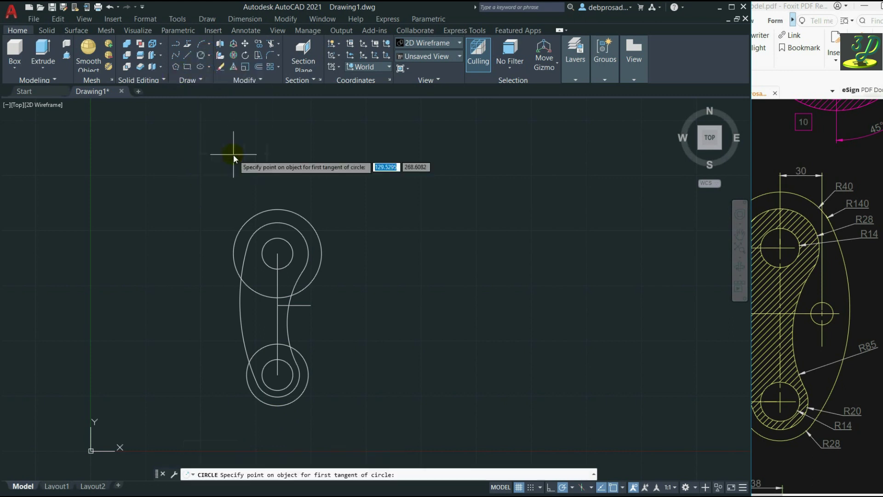
left_click(234, 236)
left_click(253, 393)
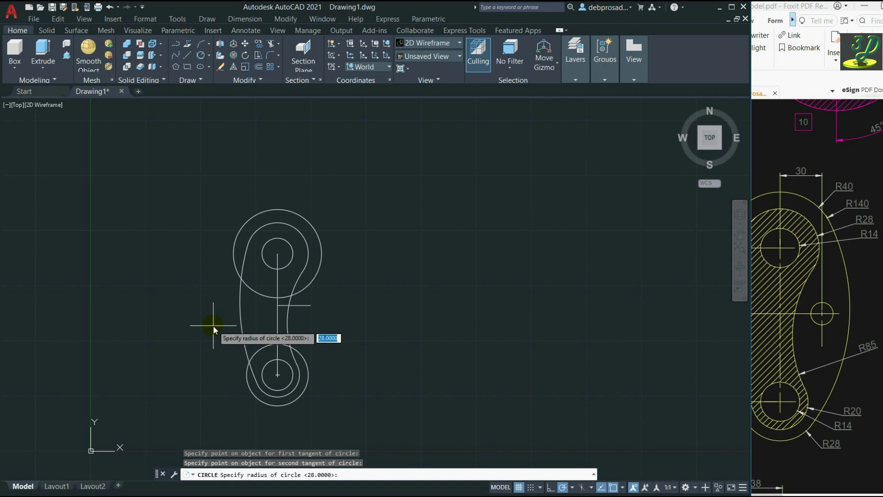
type("140")
key("Return")
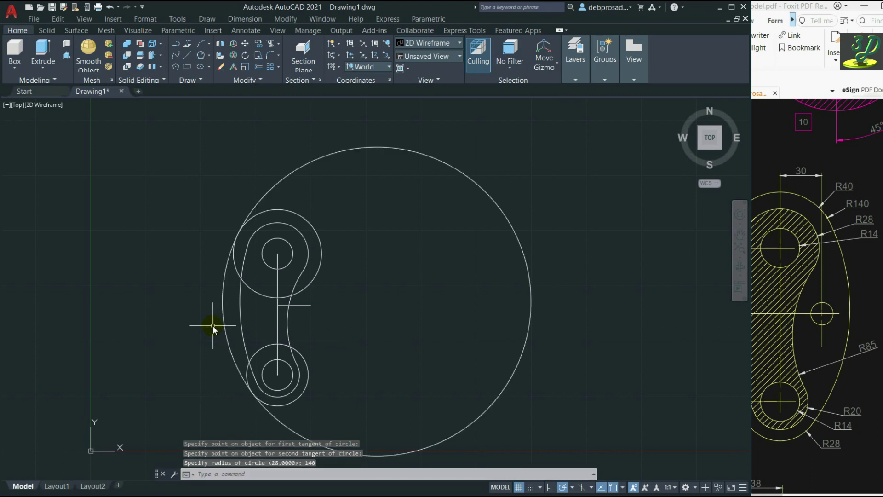
Step: Select the R40 and R28 circles as trim boundaries
left_click(260, 211)
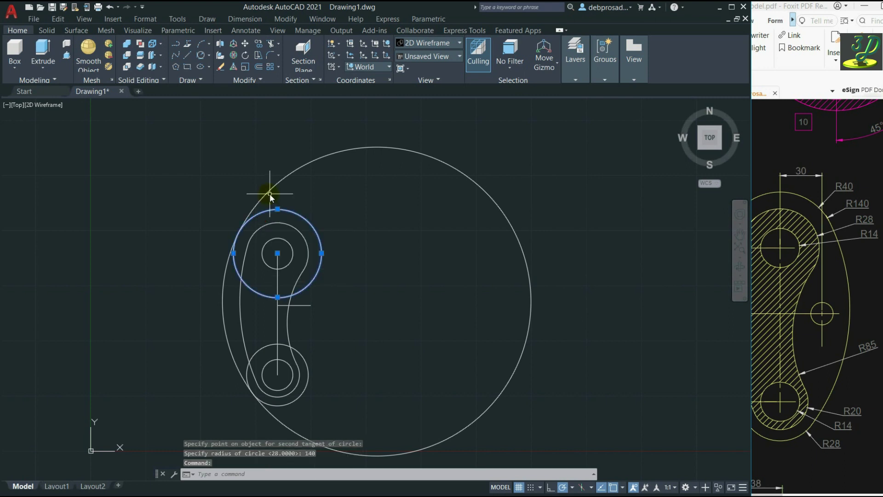
key("Escape")
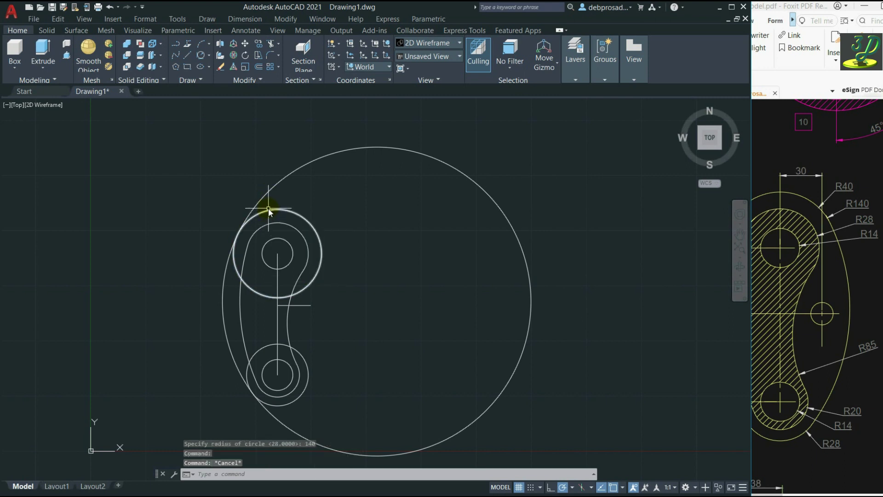
left_click(269, 210)
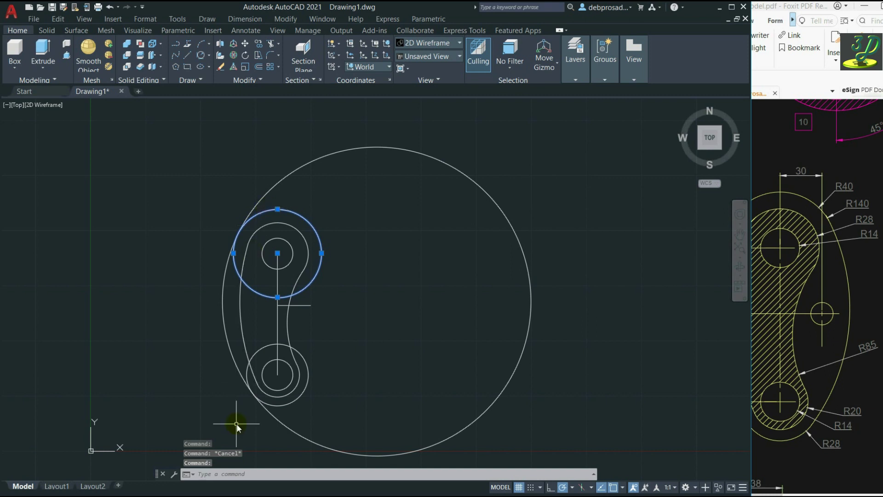
left_click(262, 347)
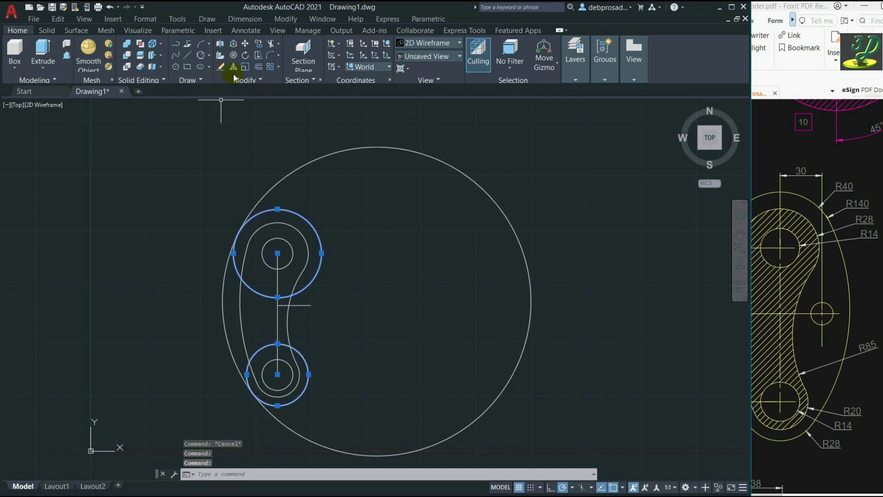
Step: Trim the R140 circle down to its left-hand arc
left_click(266, 48)
left_click(323, 161)
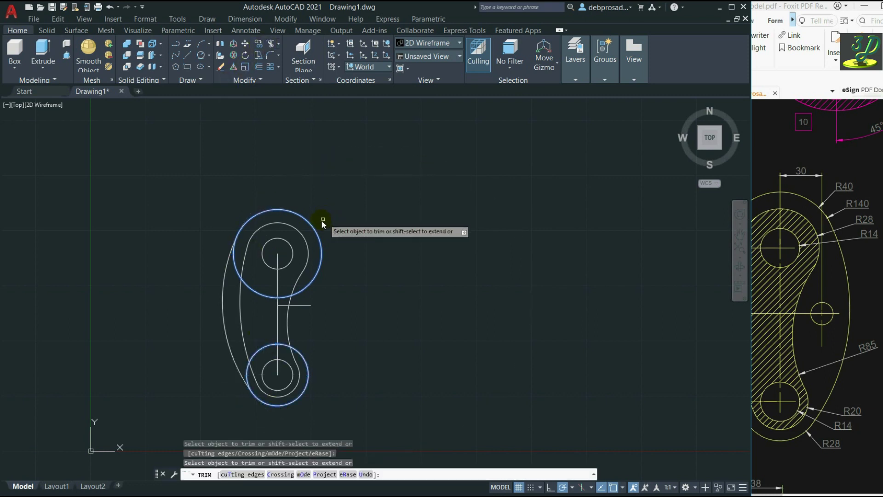
key("Escape")
Step: Mirror the left outer arc about the vertical centre line through both holes
left_click(231, 293)
left_click(192, 252)
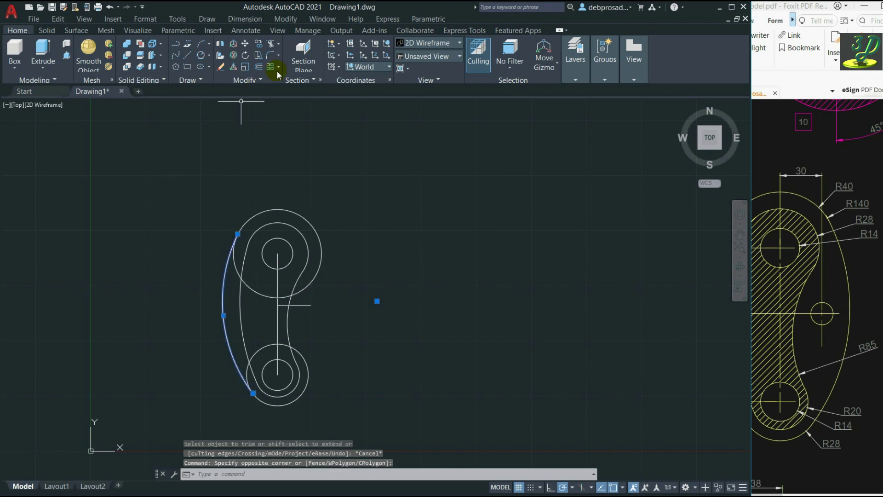
left_click(261, 81)
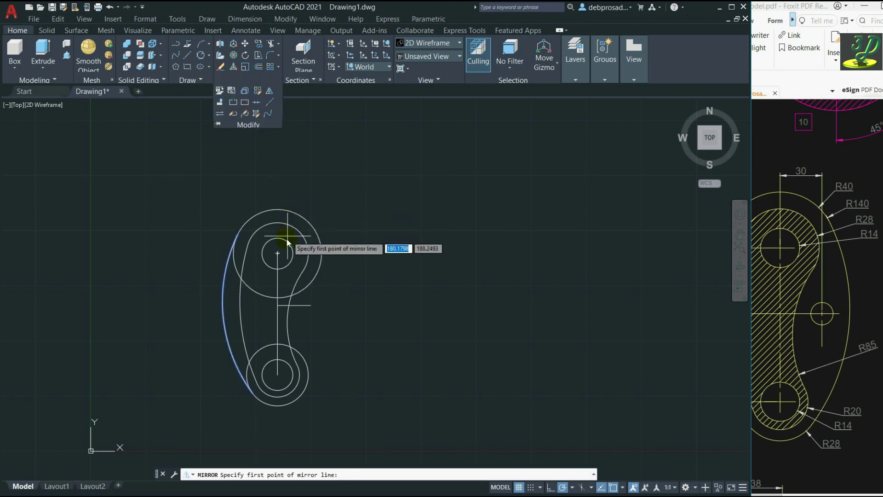
left_click(278, 252)
left_click(275, 180)
key("Return")
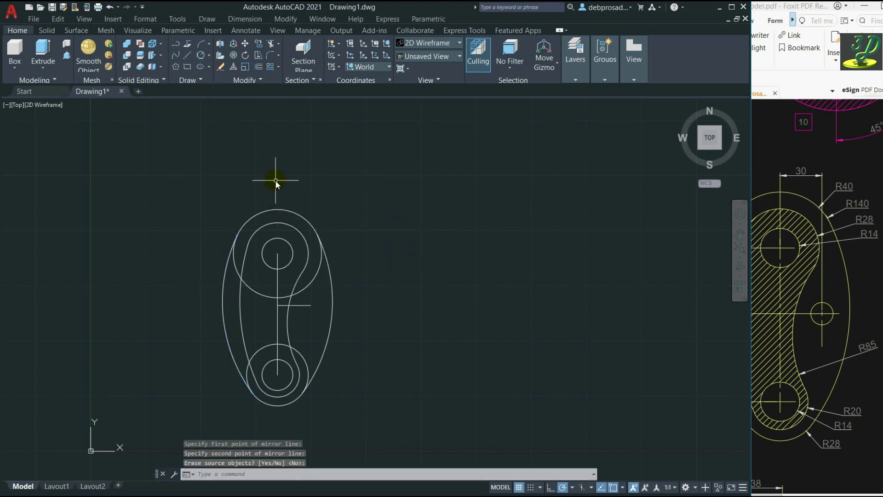
key("Escape")
Step: Trim the leftover R40 and R28 circle portions against both outer arcs
left_click(331, 306)
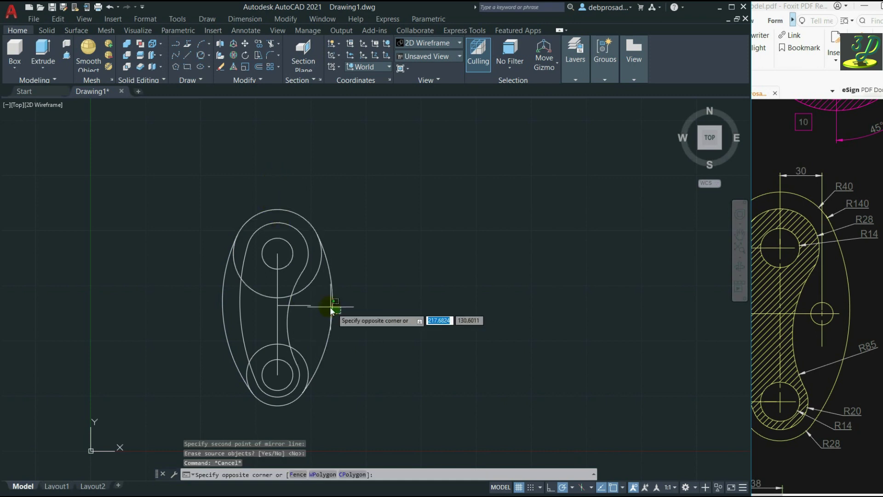
left_click(325, 328)
left_click(251, 337)
left_click(192, 288)
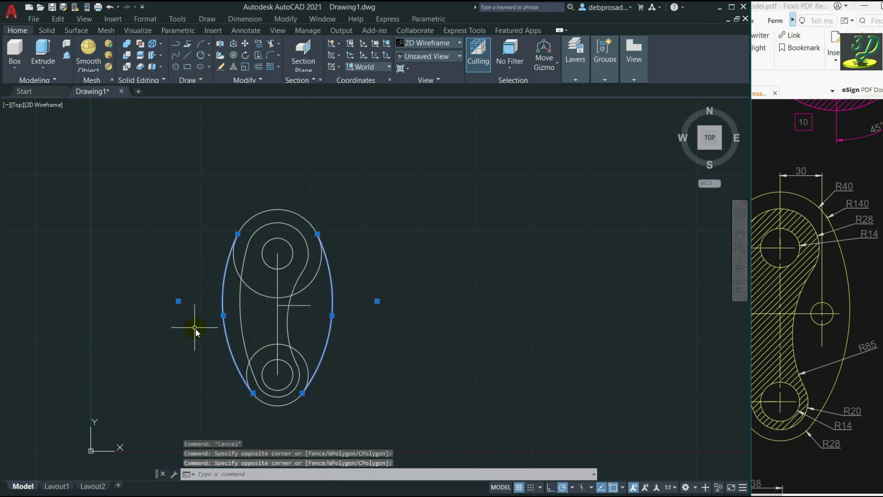
left_click(227, 54)
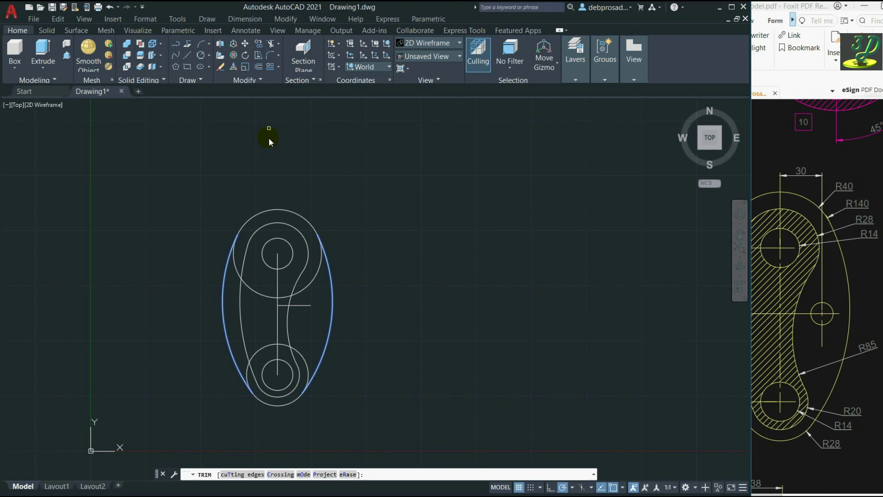
left_click(254, 291)
left_click(284, 345)
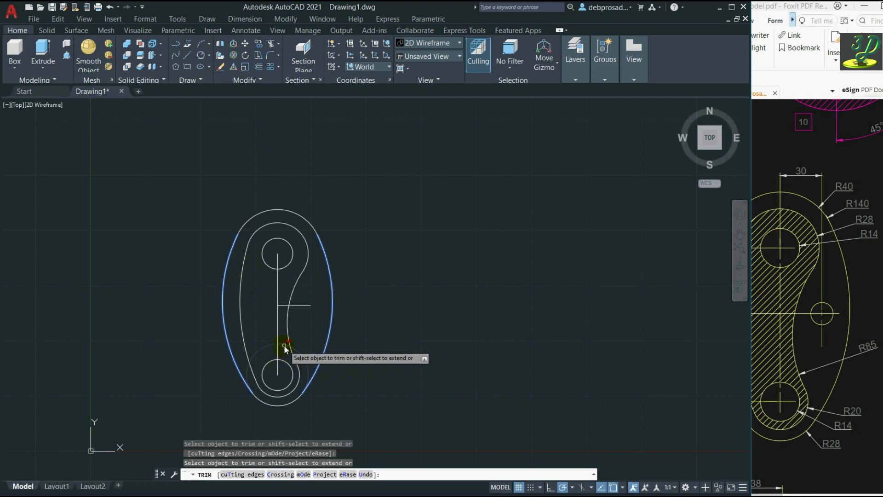
key("Escape")
key("Escape")
key("Escape")
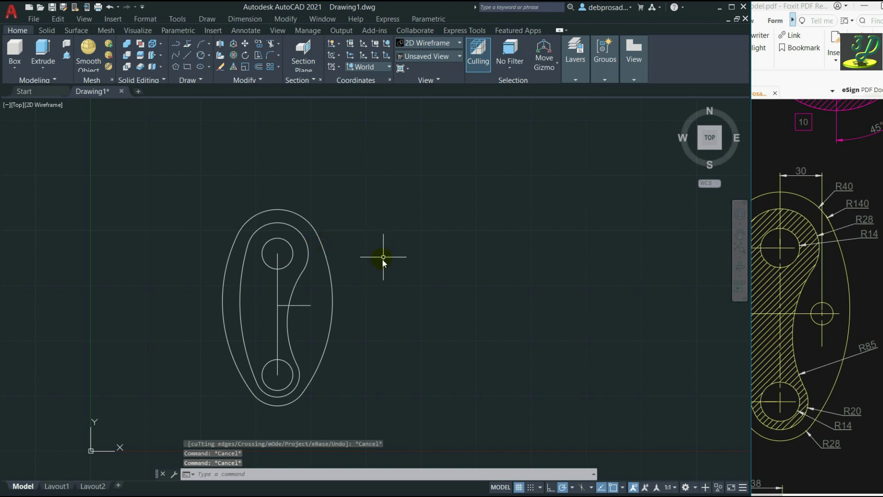
Step: Attach the MSME reference PDF as an underlay at scale 1 from origin 0,0
left_click(827, 303)
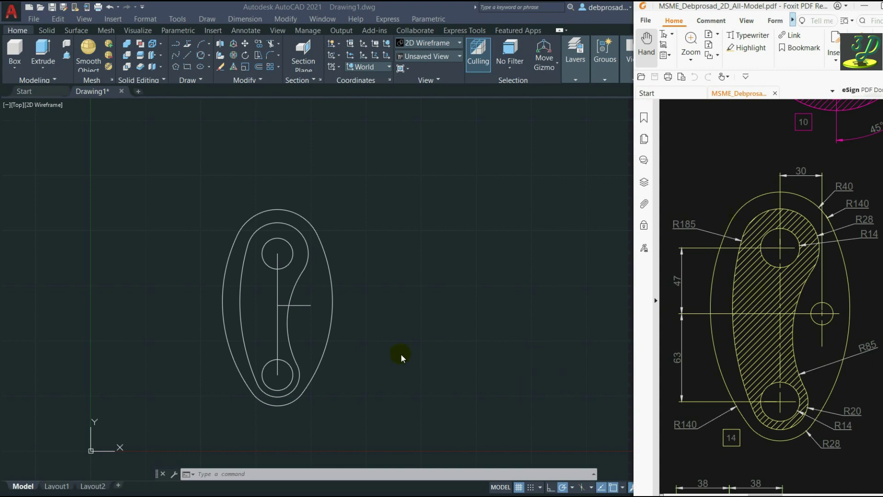
left_click(382, 323)
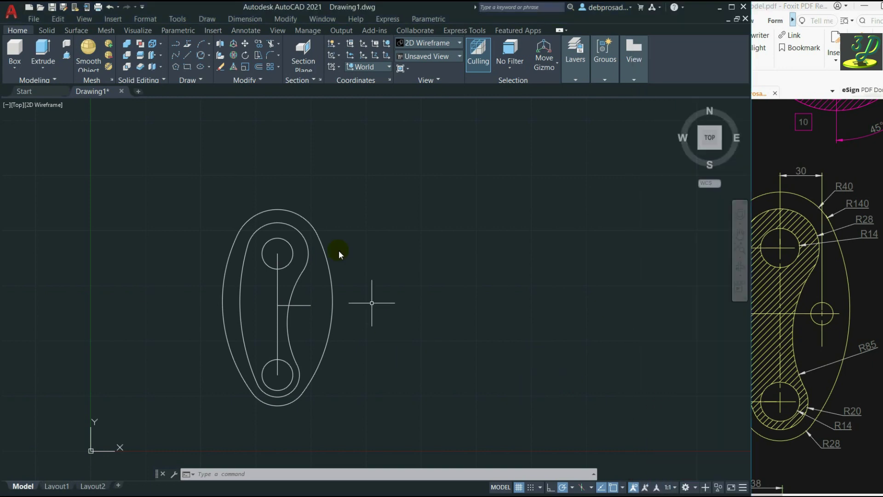
left_click(213, 31)
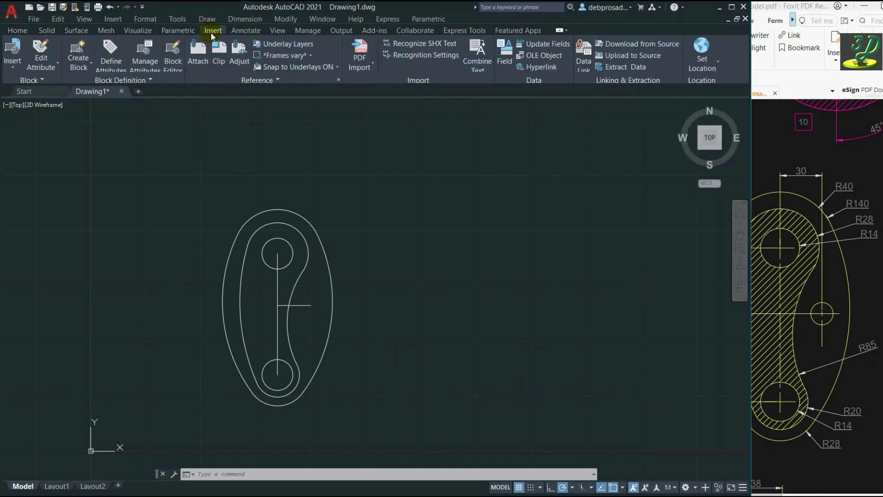
left_click(113, 19)
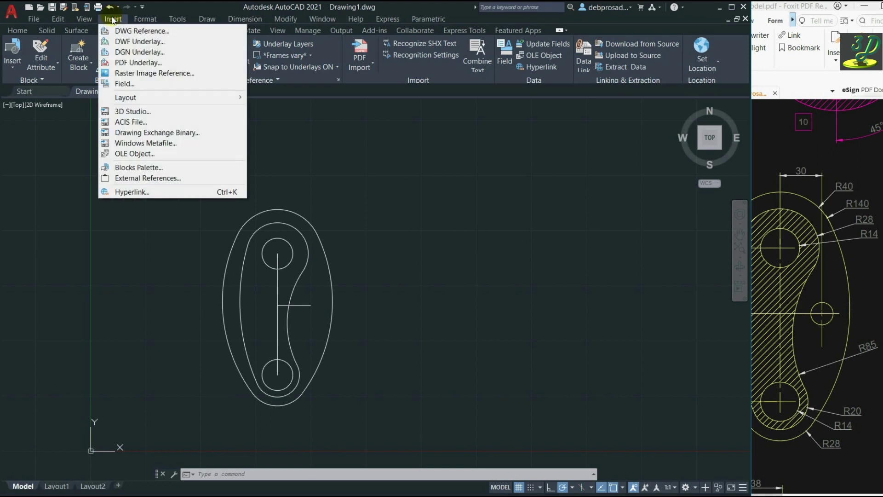
left_click(145, 19)
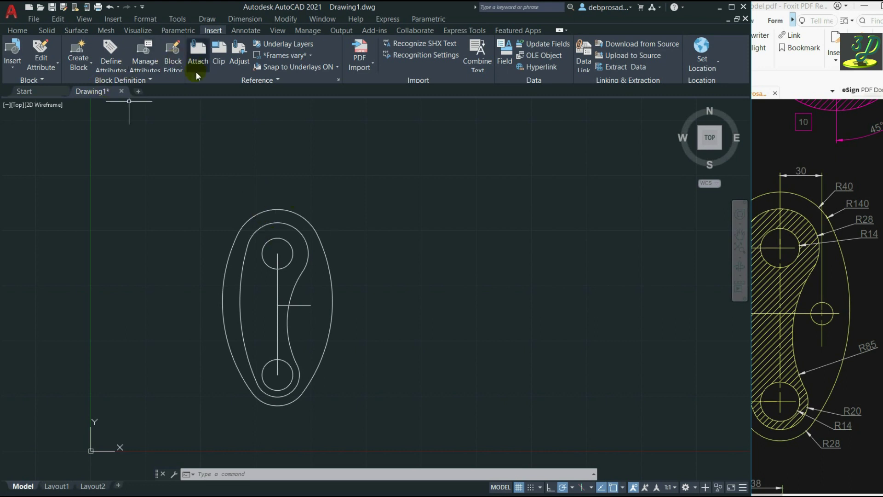
left_click(197, 52)
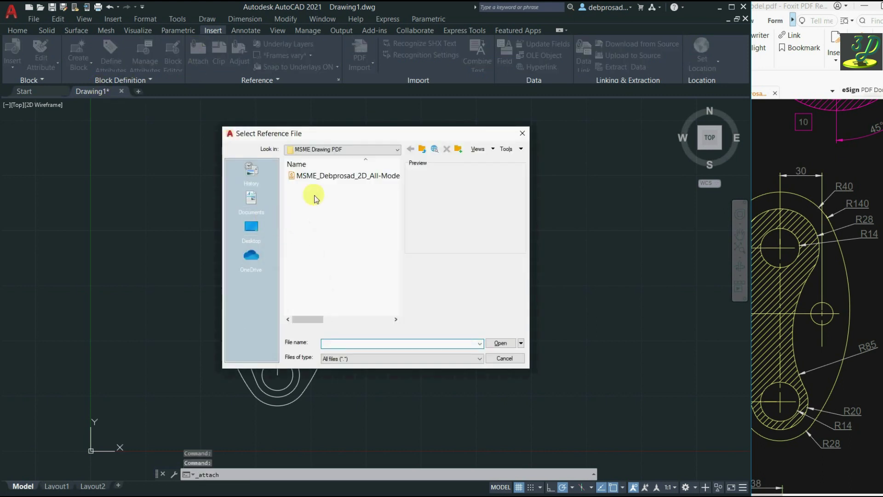
left_click(331, 176)
left_click(500, 343)
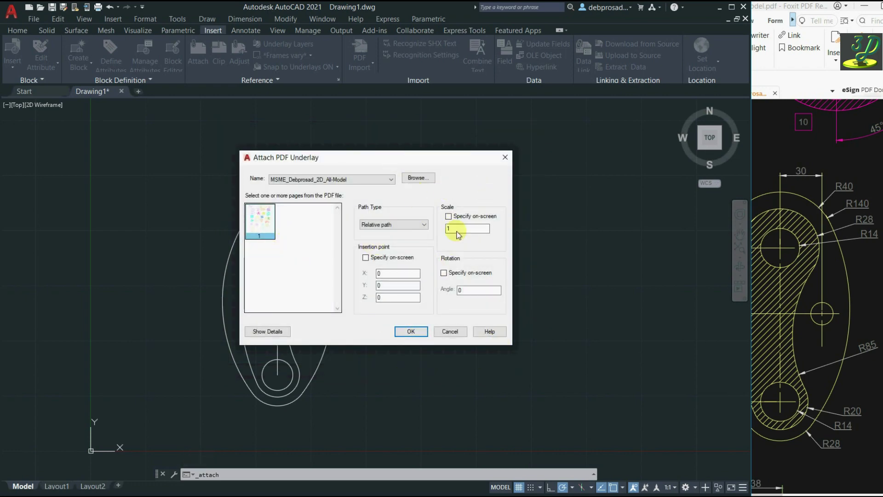
left_click(410, 331)
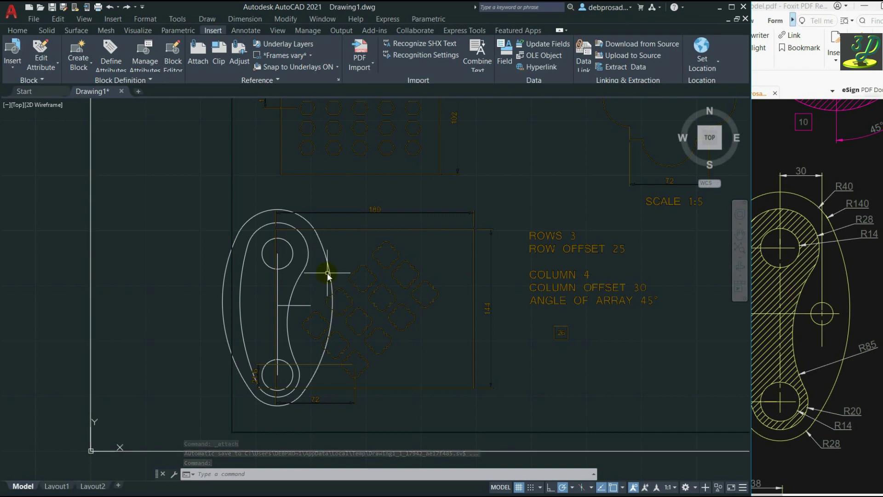
scroll(302, 369, "down", 5)
scroll(302, 372, "down", 2)
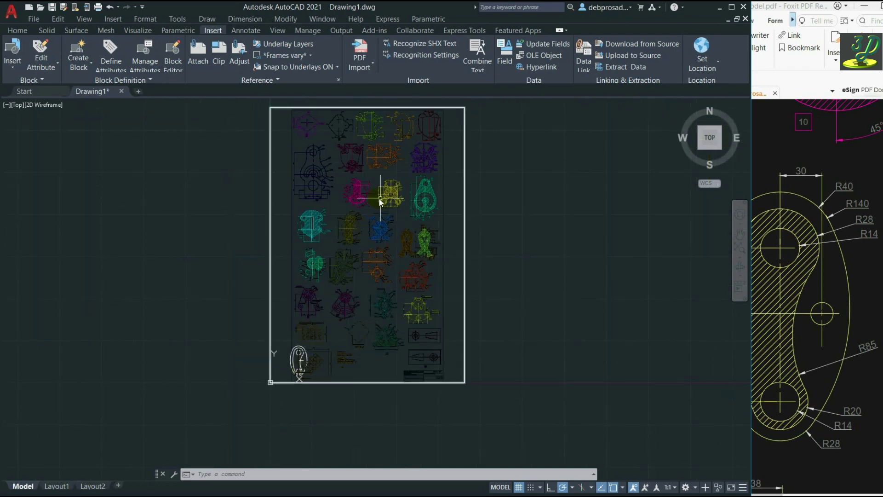
scroll(353, 225, "up", 2)
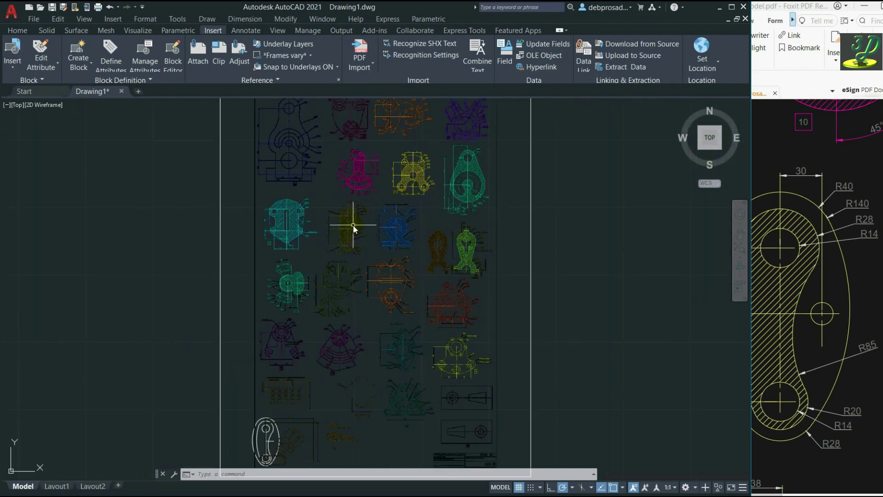
scroll(353, 226, "up", 4)
scroll(353, 224, "up", 2)
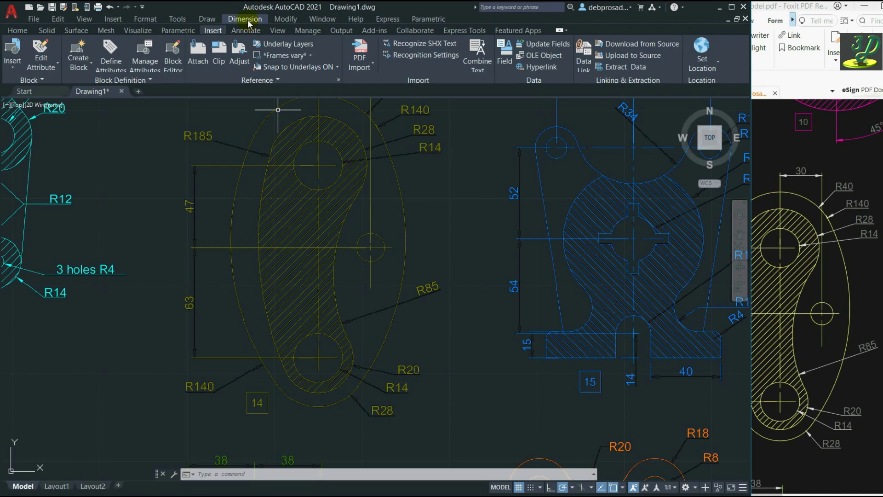
left_click(245, 20)
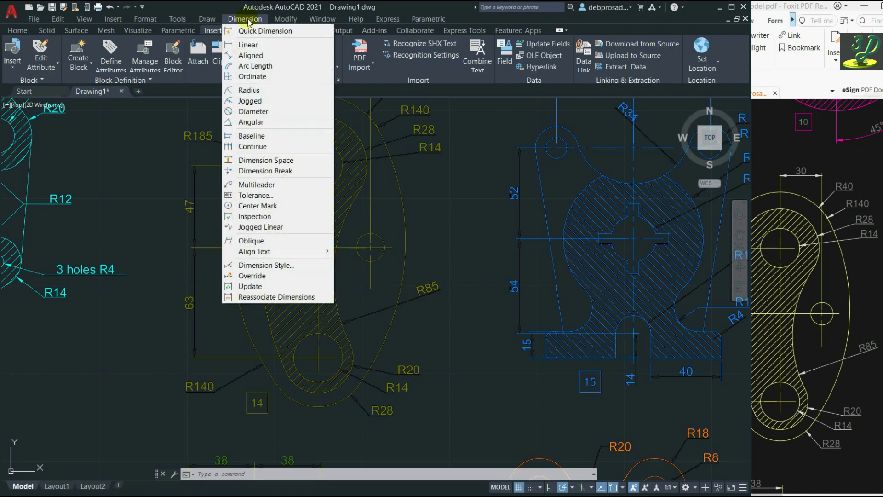
left_click(264, 90)
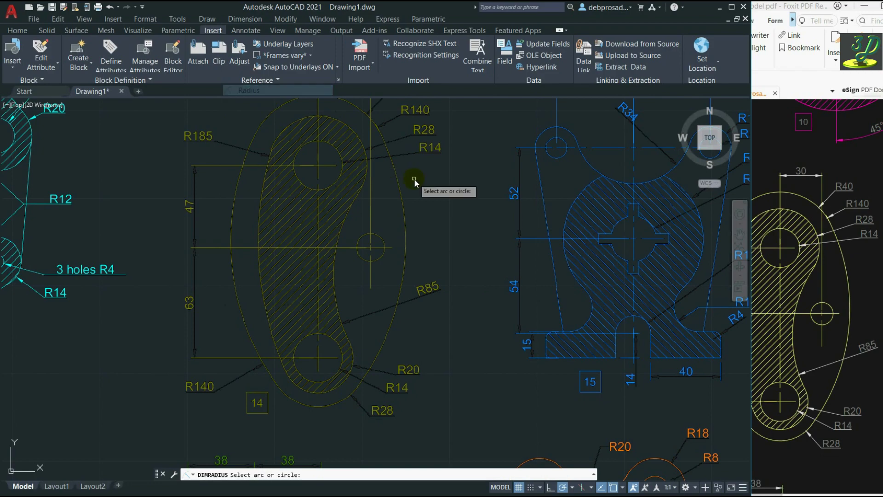
left_click(405, 209)
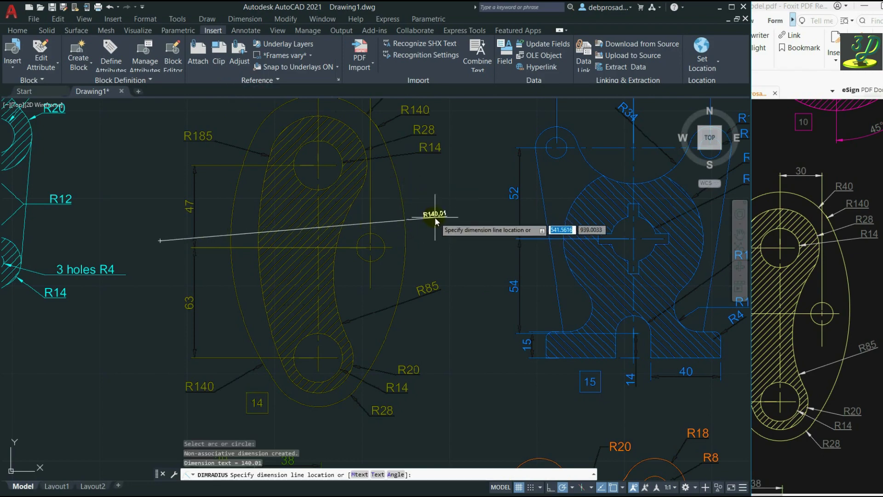
scroll(436, 218, "up", 2)
scroll(435, 215, "down", 2)
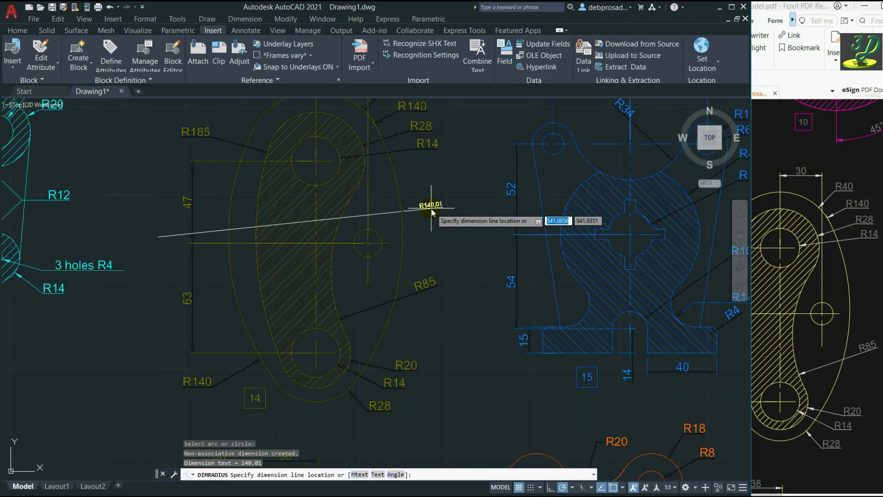
key("Escape")
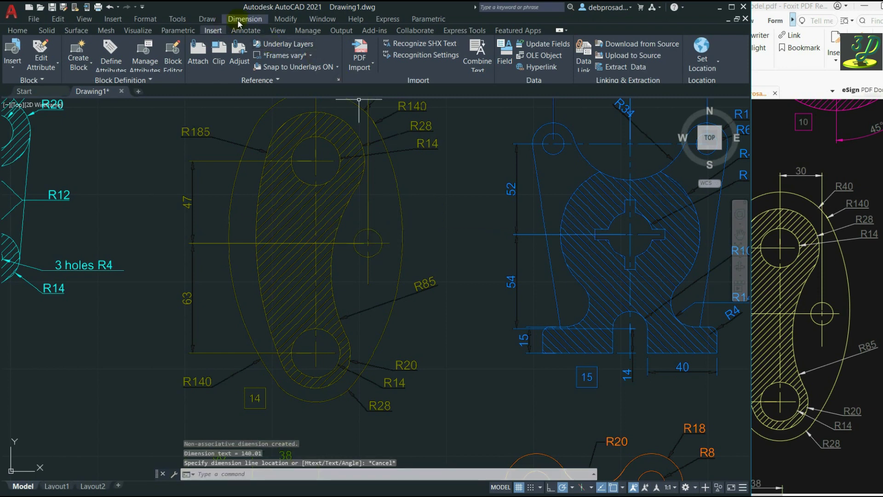
left_click(244, 19)
left_click(249, 90)
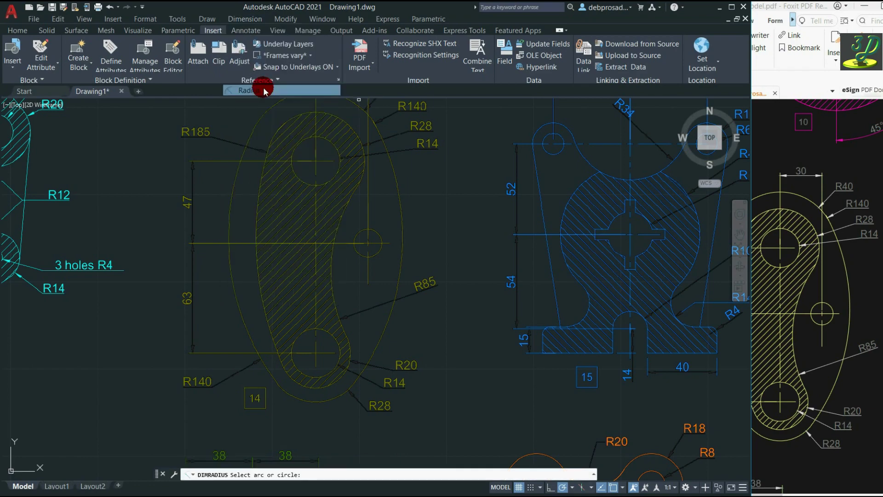
left_click(375, 232)
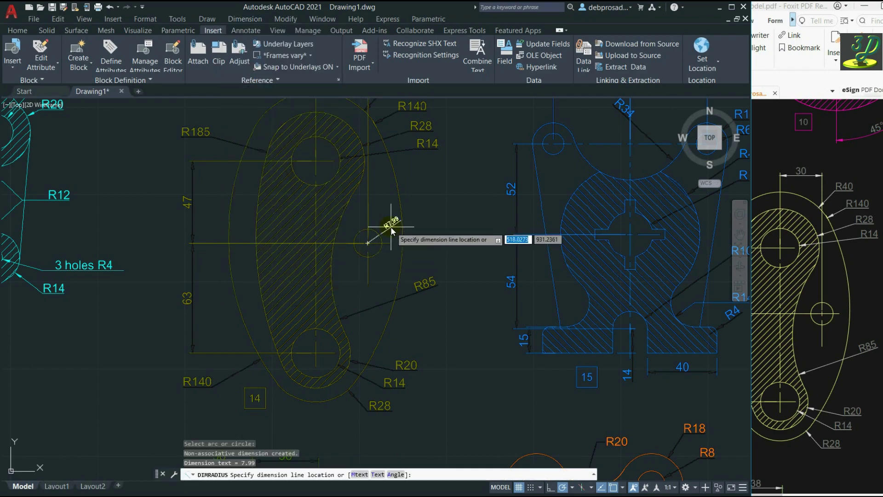
scroll(384, 223, "up", 3)
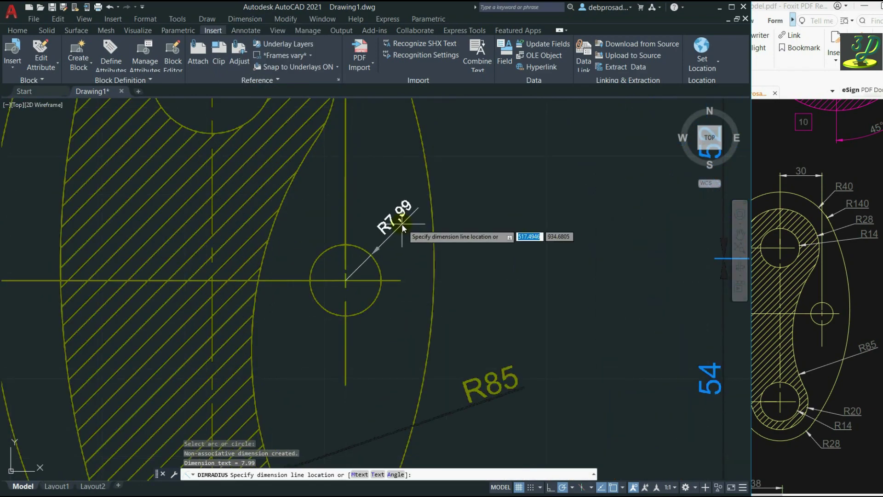
scroll(401, 221, "down", 4)
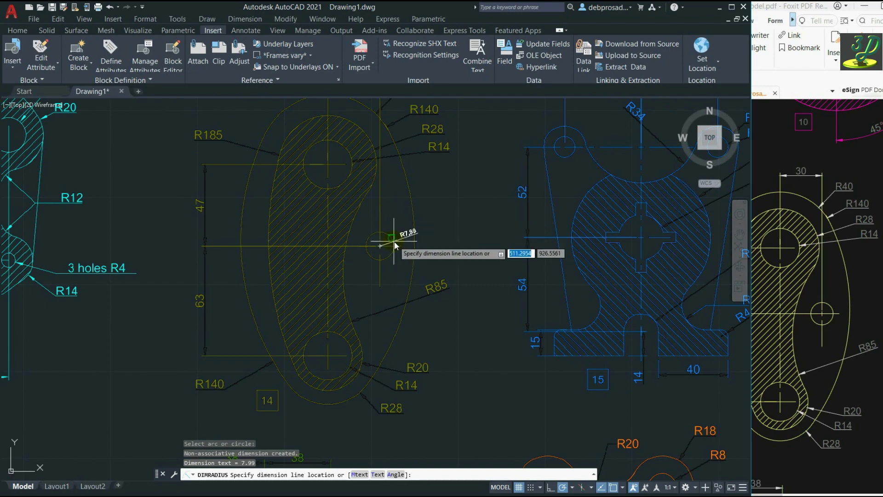
key("Escape")
scroll(419, 217, "down", 5)
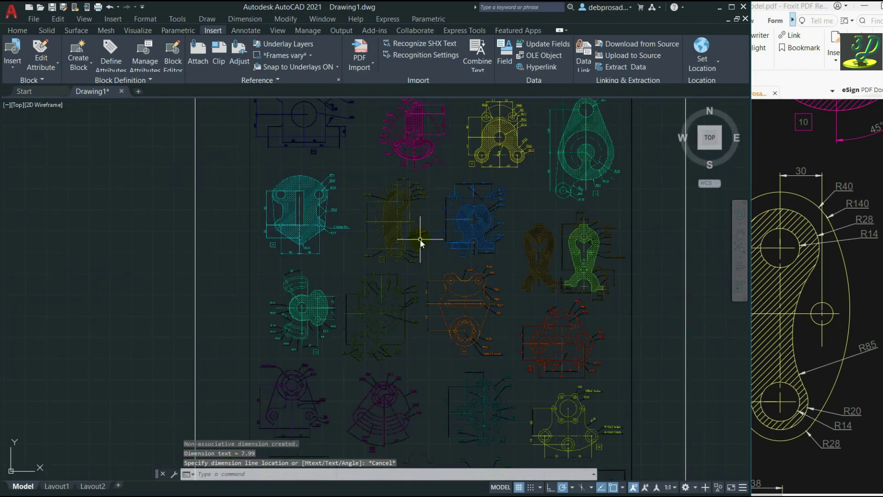
key("ctrl+z")
Step: Undo the PDF underlay, add an R8 circle at the horizontal line's right end, then check the reference
key("ctrl+z")
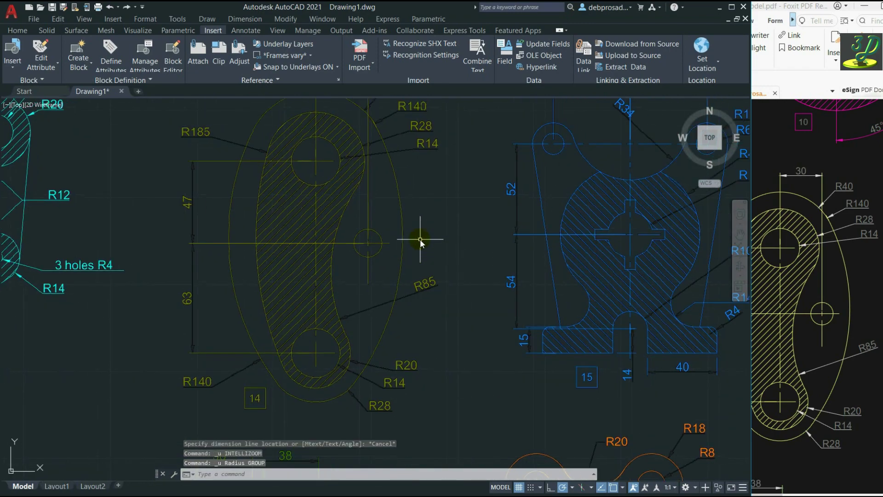
key("ctrl+z")
key("ctrl+z")
key("ctrl+z")
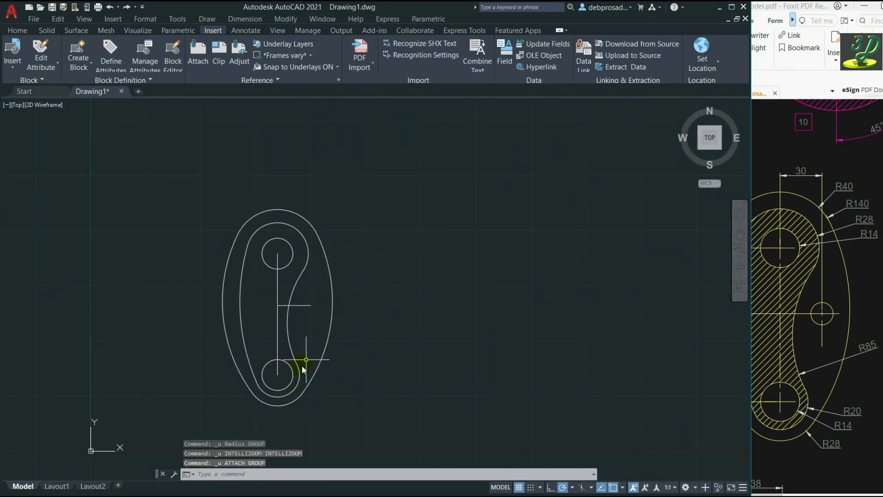
key("Escape")
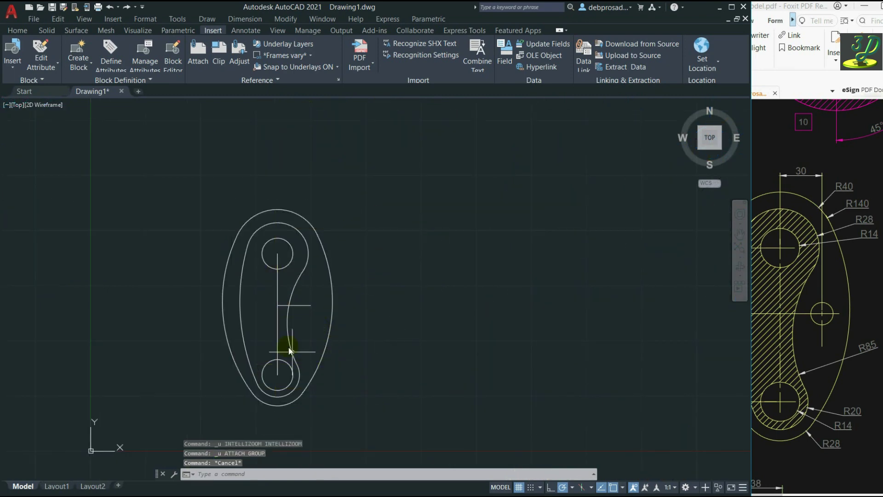
left_click(18, 30)
left_click(208, 54)
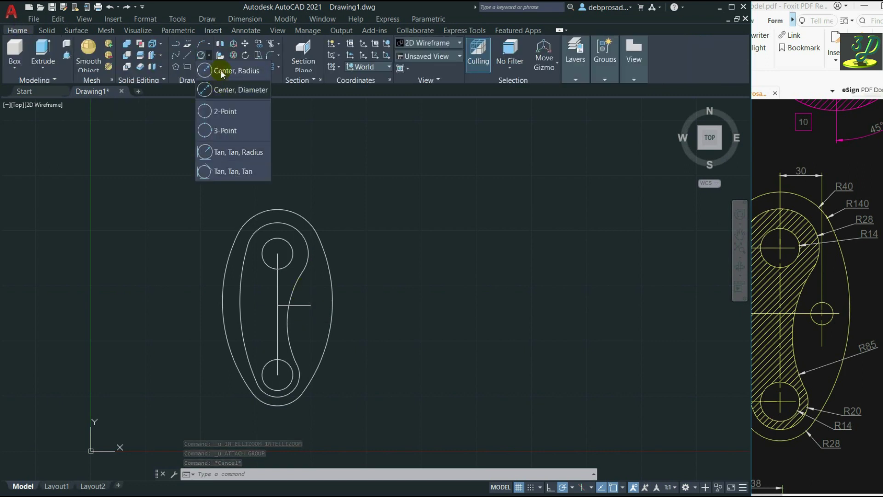
left_click(222, 70)
left_click(309, 304)
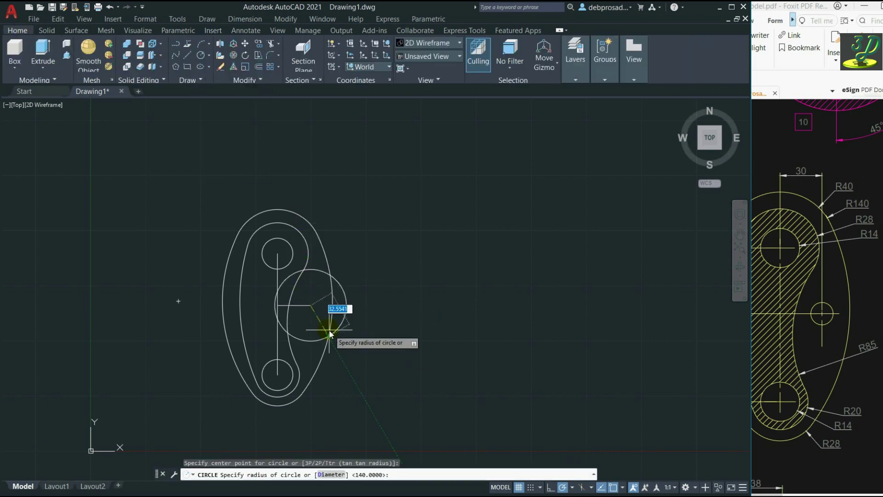
type("8")
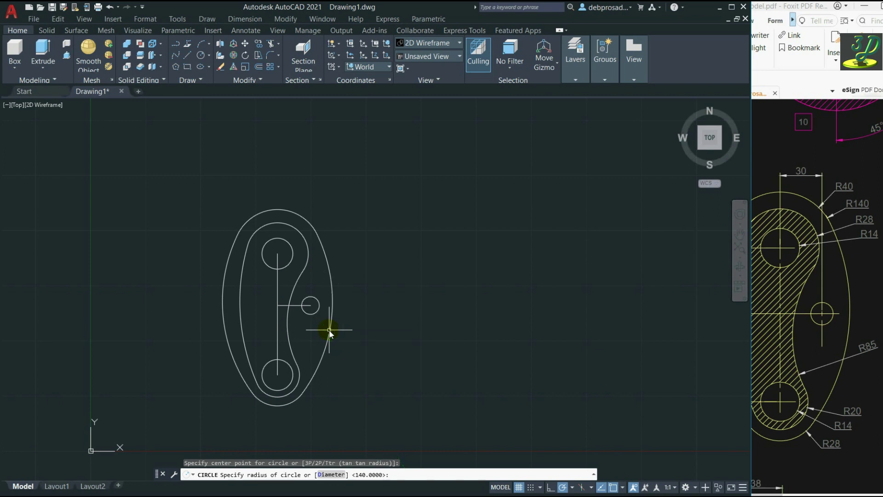
key("Return")
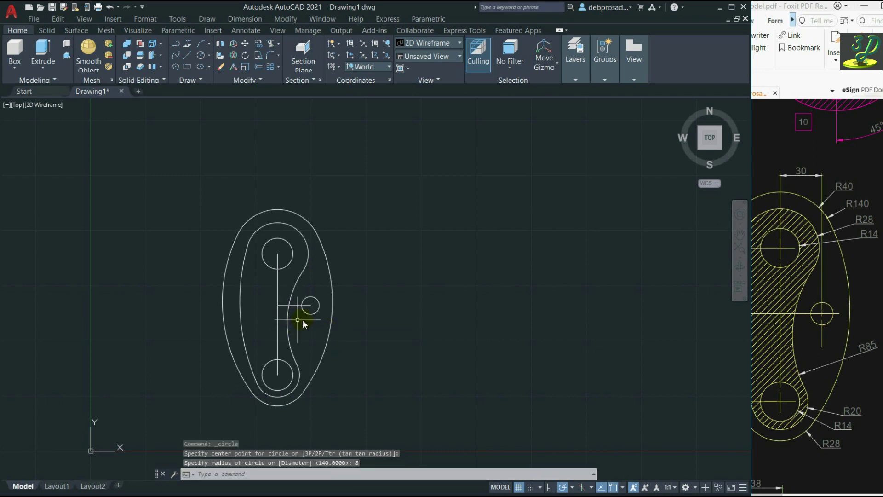
left_click(835, 281)
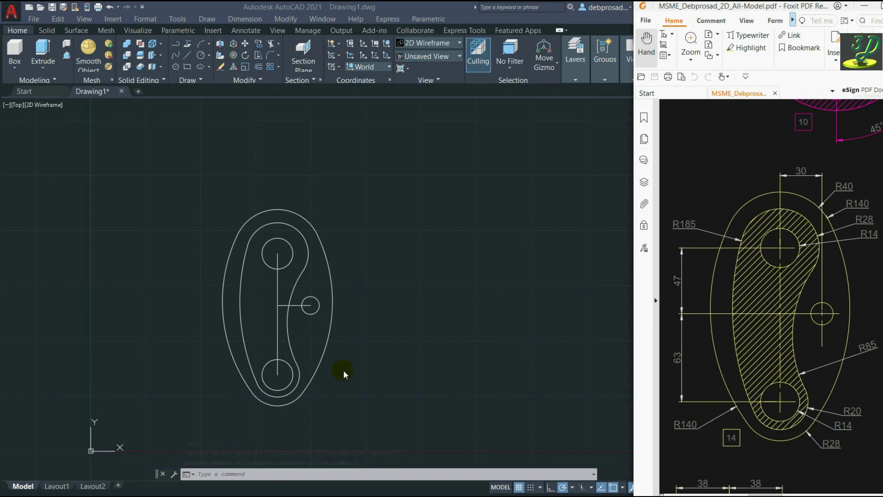
left_click(371, 408)
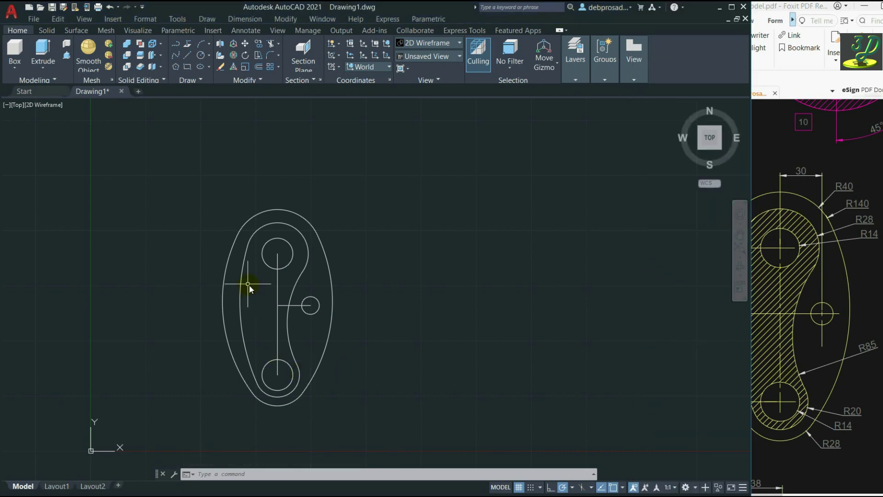
Step: Window-select the plate and JOIN its outline arcs into outer and inner polylines
left_click(391, 422)
left_click(237, 183)
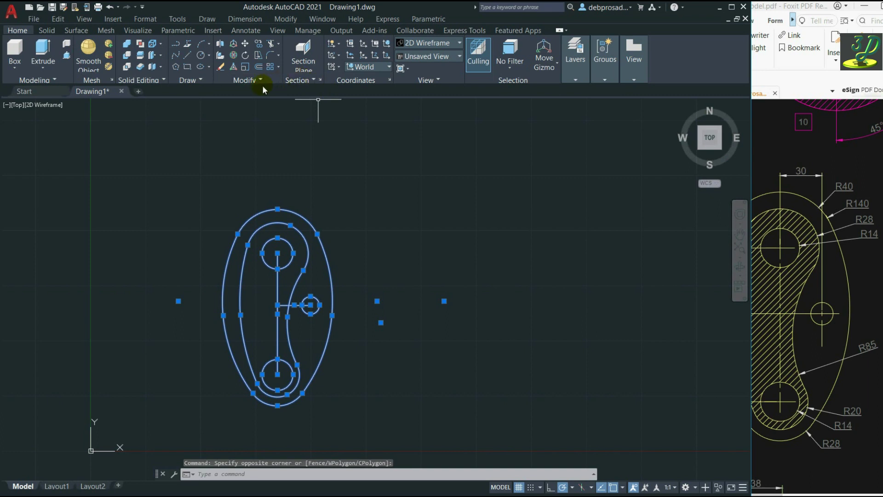
type("j")
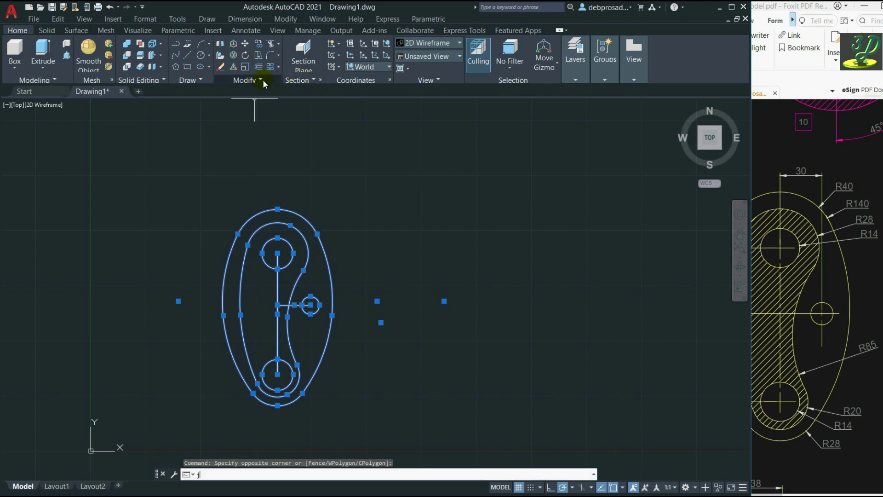
key("Return")
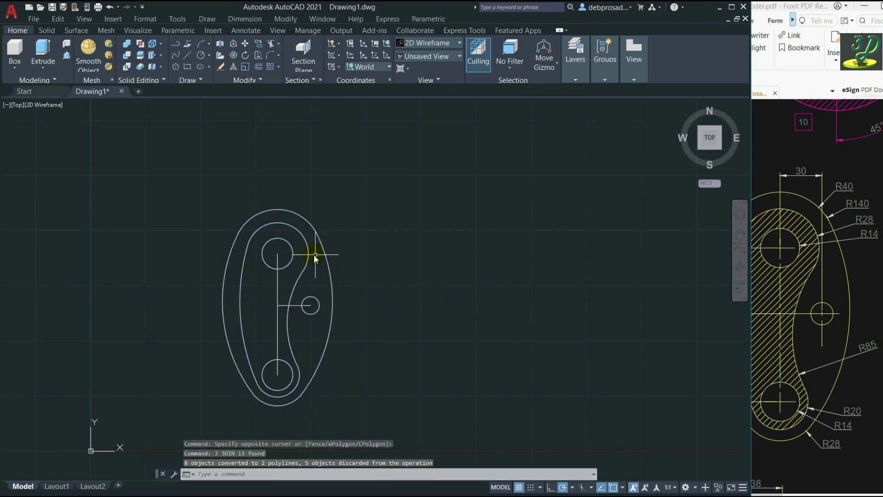
left_click(258, 75)
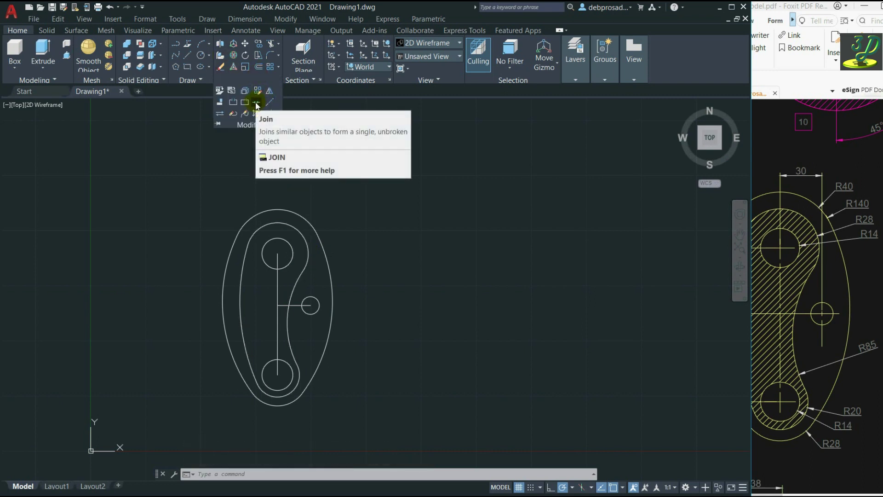
key("Escape")
key("Escape")
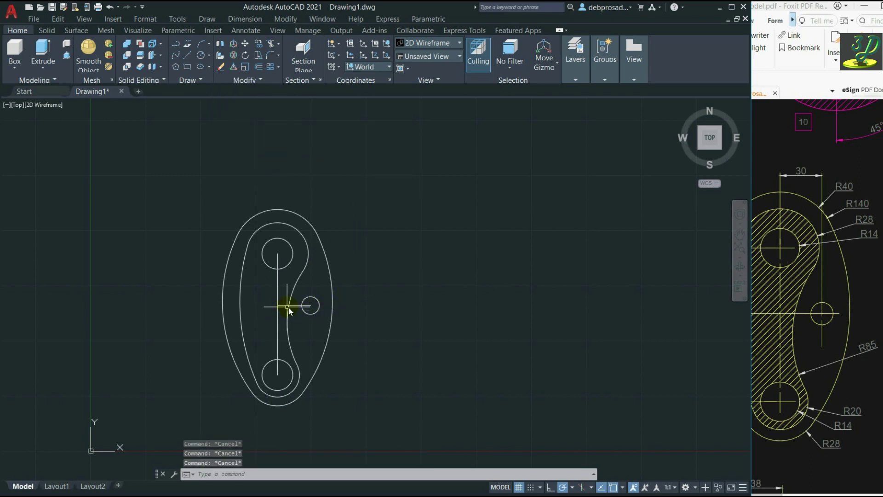
scroll(281, 308, "up", 1)
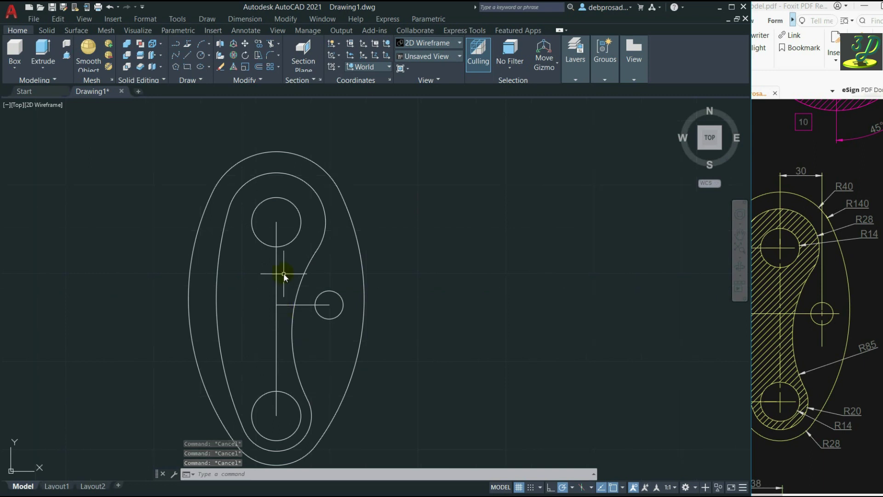
scroll(283, 290, "down", 1)
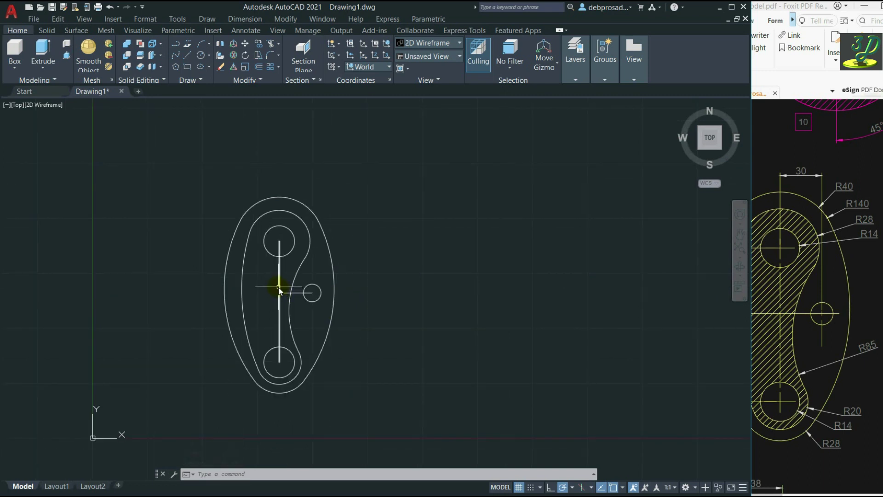
left_click(279, 289)
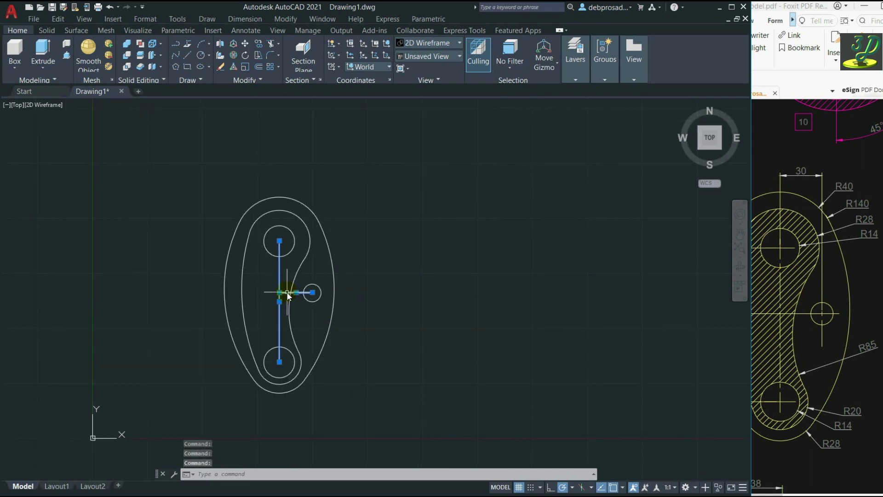
left_click(422, 250)
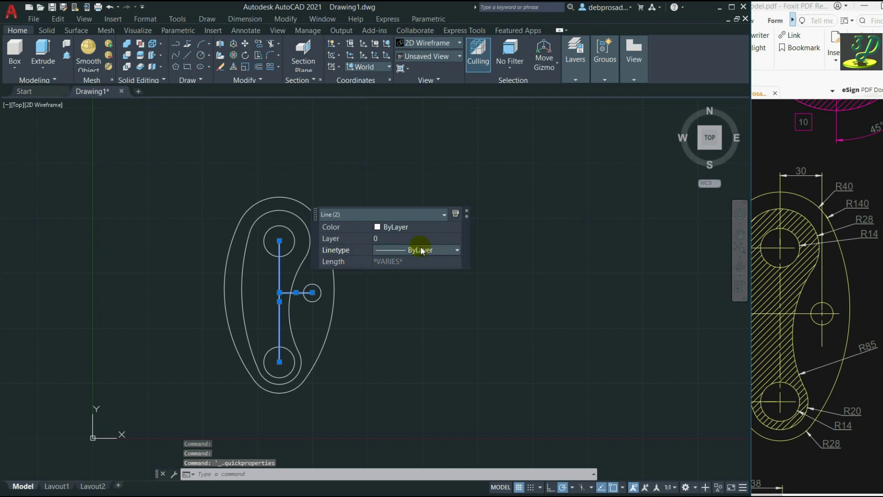
left_click(437, 248)
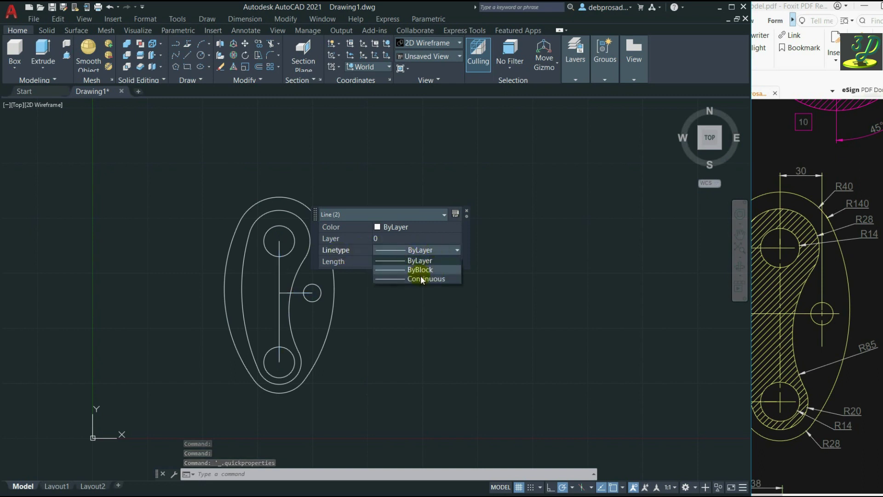
key("Escape")
key("Escape")
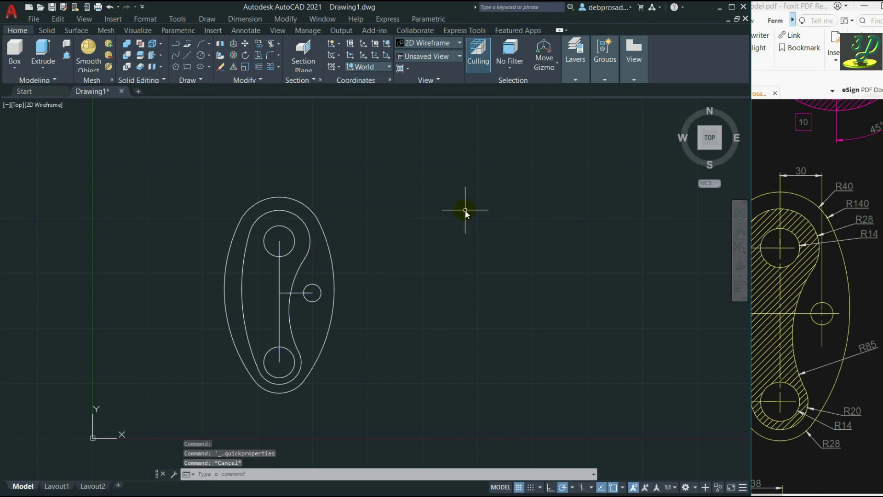
Step: Load the CENTER, CENTER2 and CENTERX2 linetypes from acadiso.lin into the drawing
left_click(148, 20)
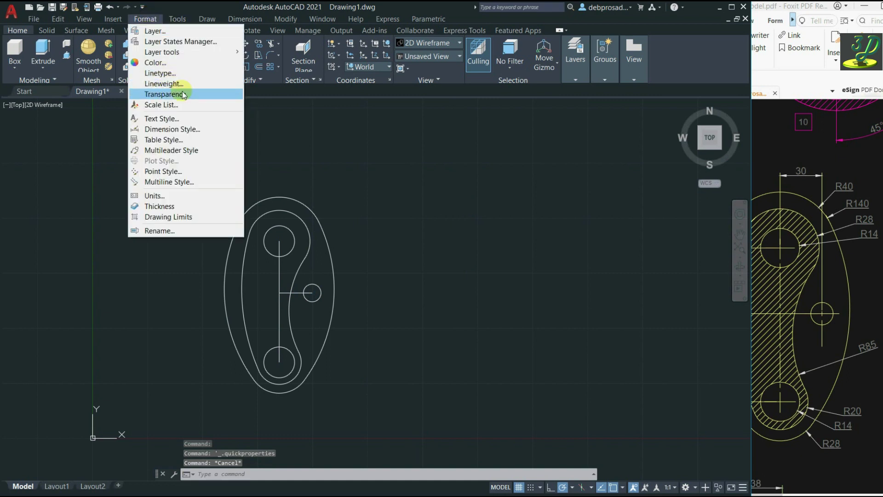
left_click(177, 73)
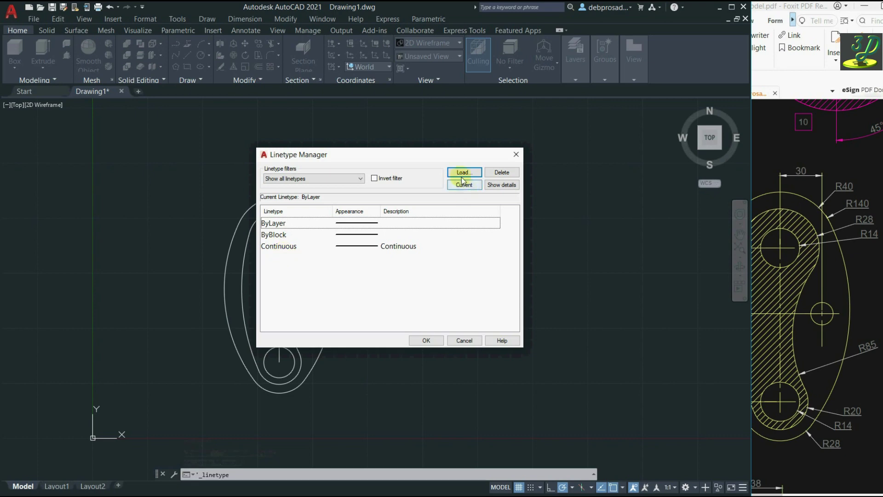
left_click(464, 172)
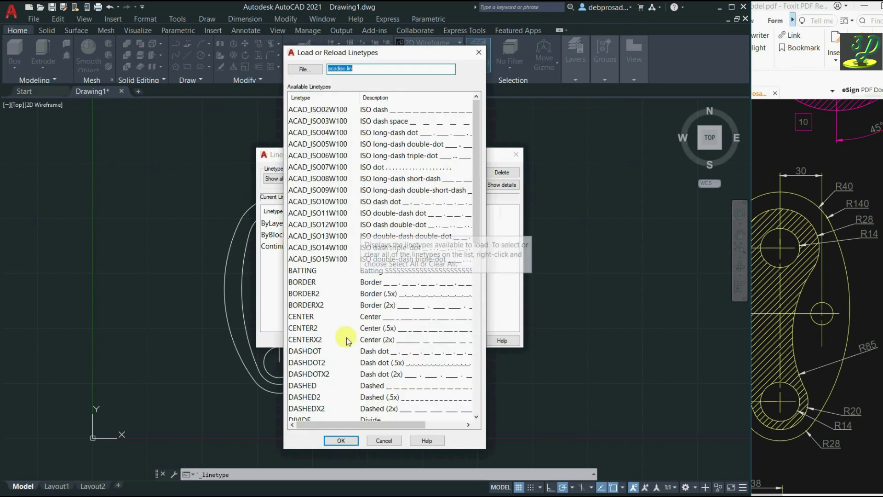
left_click(298, 315)
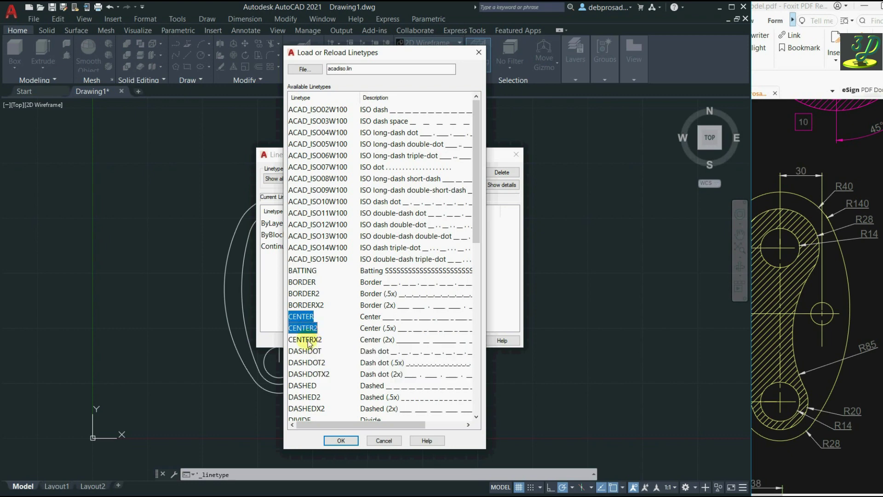
left_click(312, 341, "ctrl")
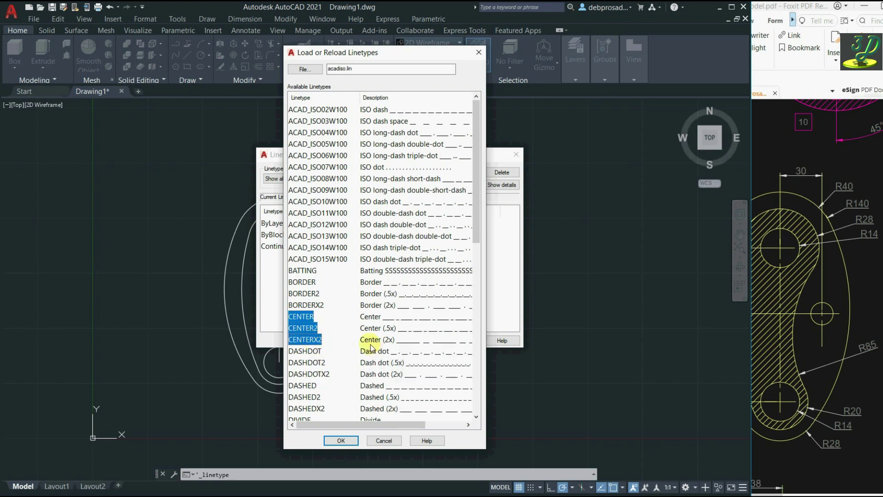
left_click(338, 440)
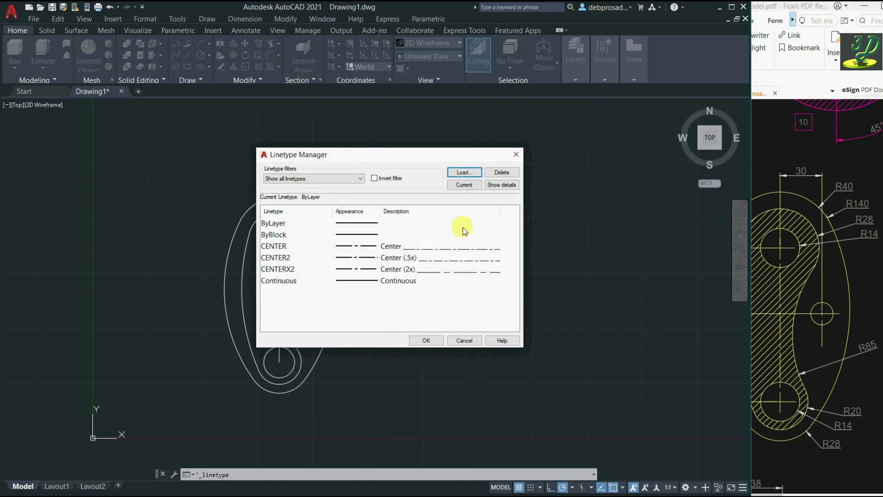
left_click(426, 343)
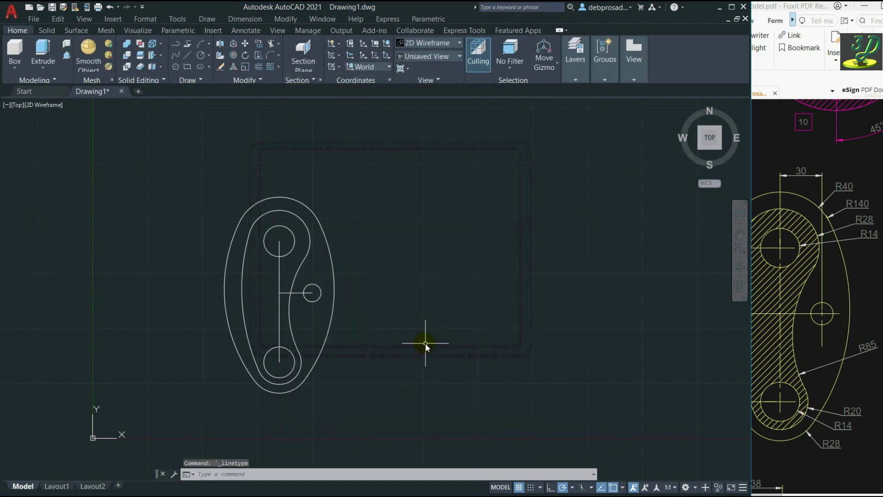
left_click(304, 295)
Step: Switch the vertical and horizontal centre lines to the dash-dot CENTER2 linetype
left_click(280, 269)
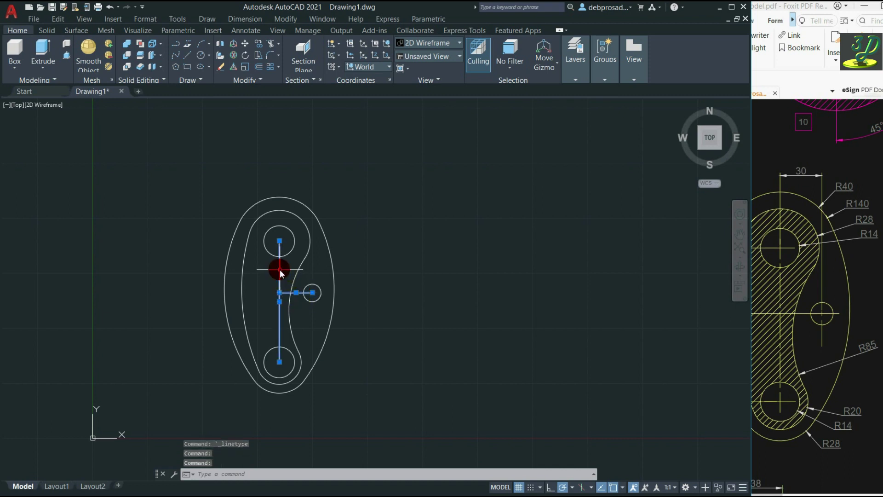
double_click(280, 269)
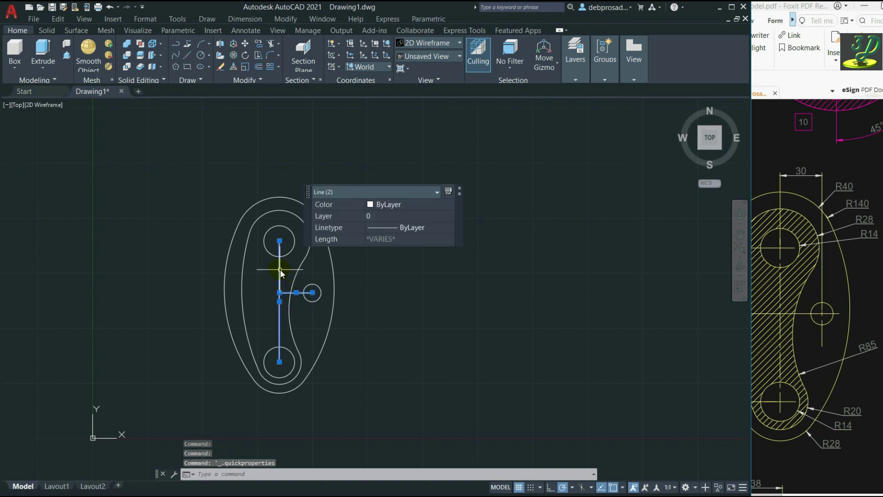
left_click(419, 227)
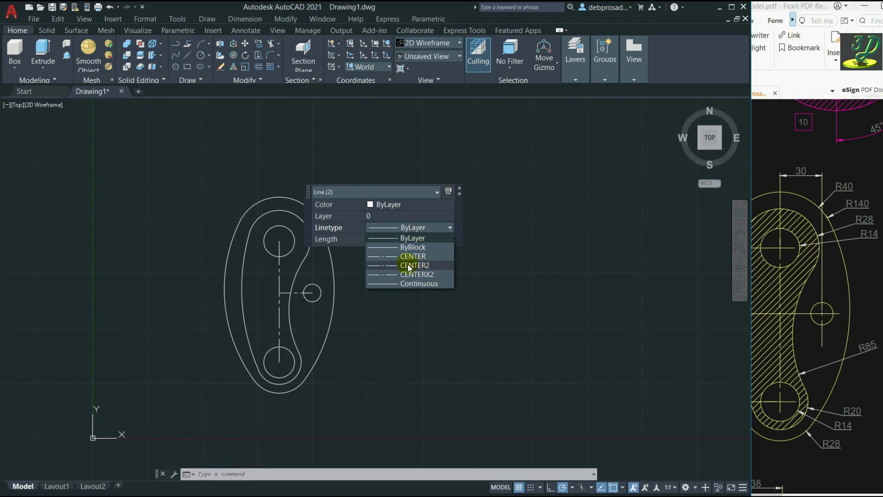
left_click(408, 266)
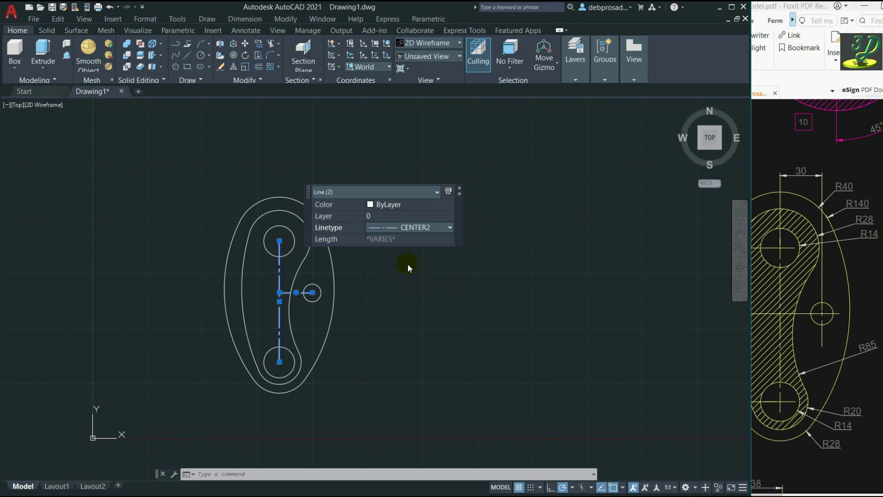
left_click(461, 190)
key("Escape")
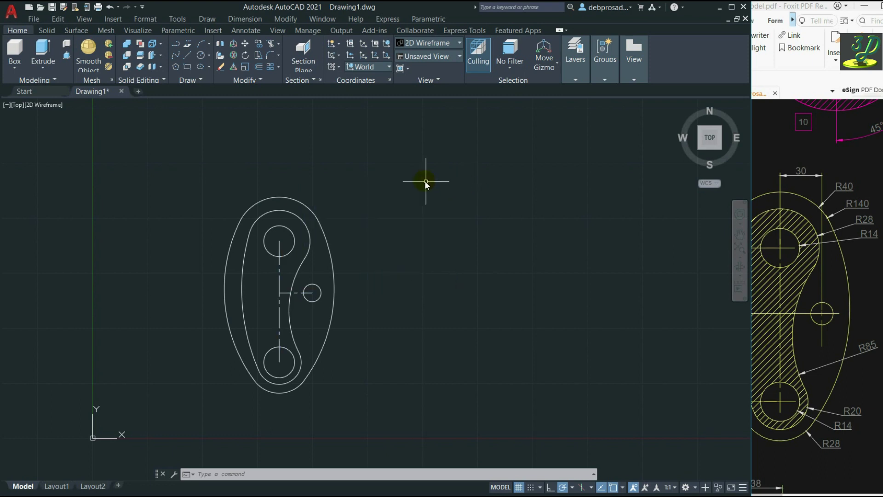
left_click(390, 276)
left_click(546, 318)
Step: Fill the kidney-shaped region around the two large holes with an ANSI31 diagonal hatch
left_click(201, 80)
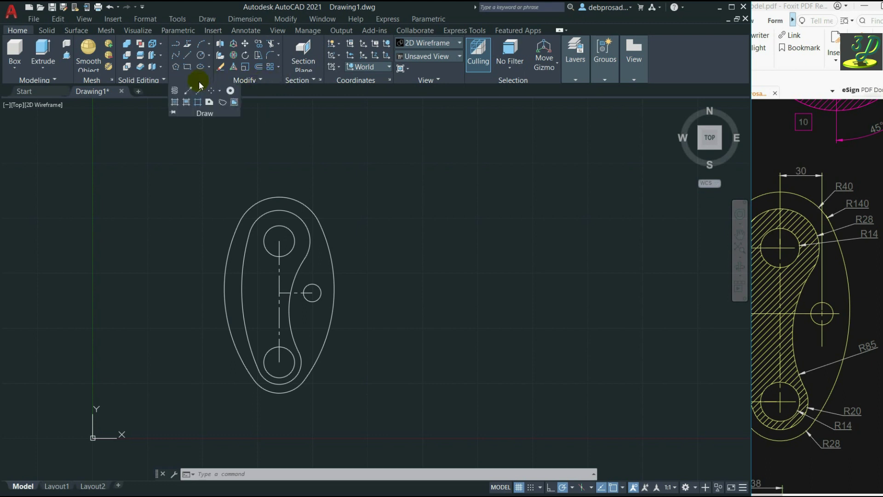
left_click(175, 103)
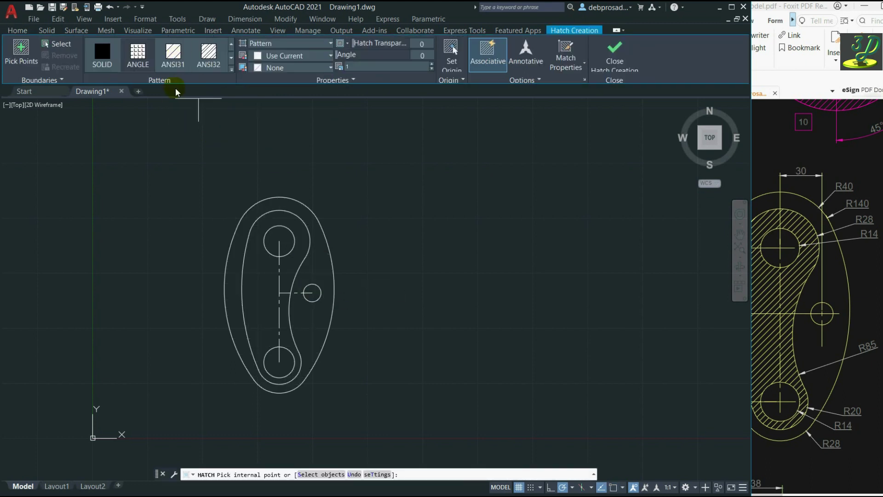
left_click(175, 72)
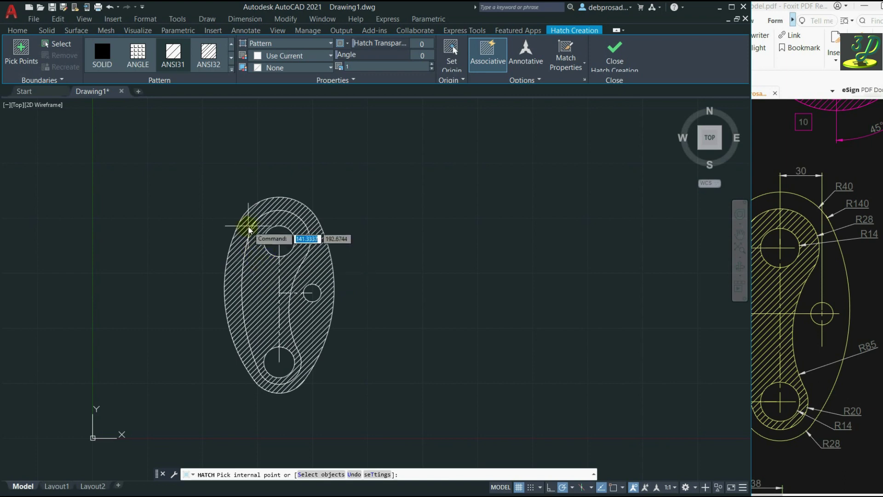
scroll(261, 209, "up", 3)
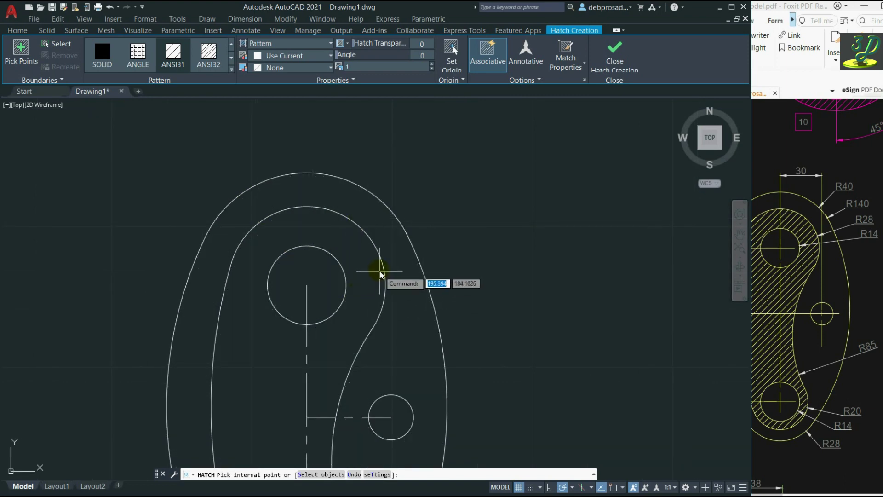
scroll(357, 258, "down", 2)
scroll(343, 261, "up", 1)
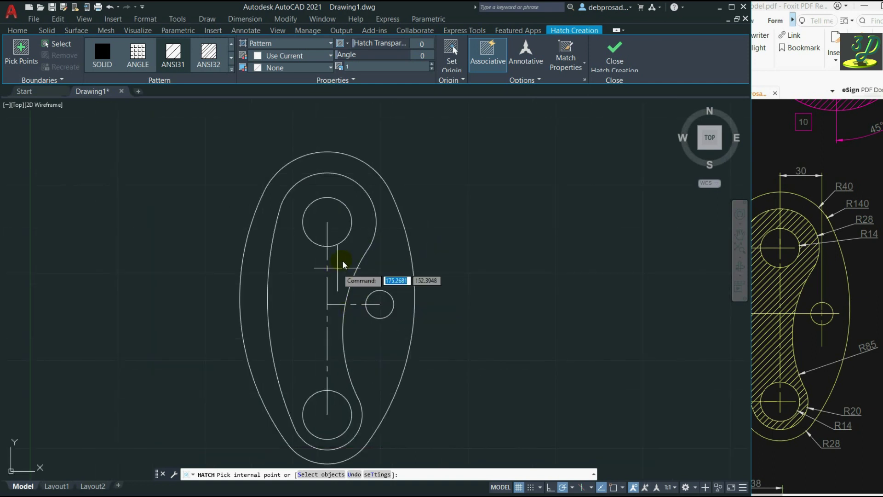
left_click(352, 249)
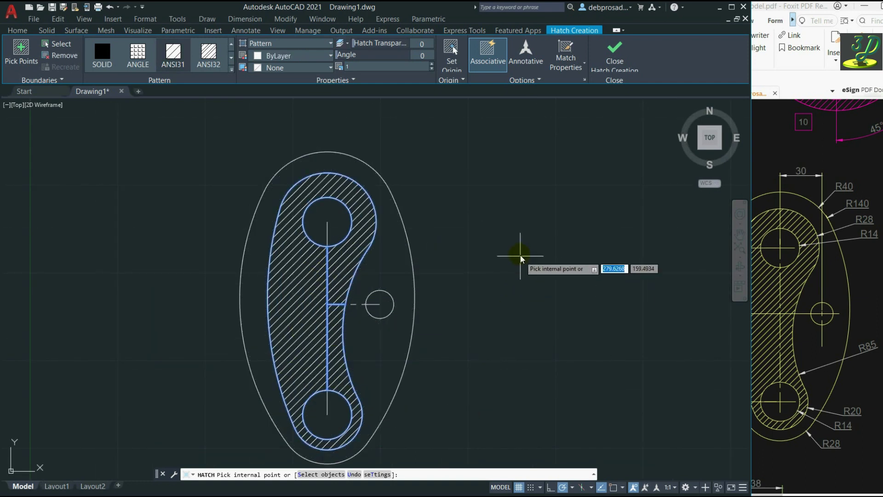
left_click(620, 48)
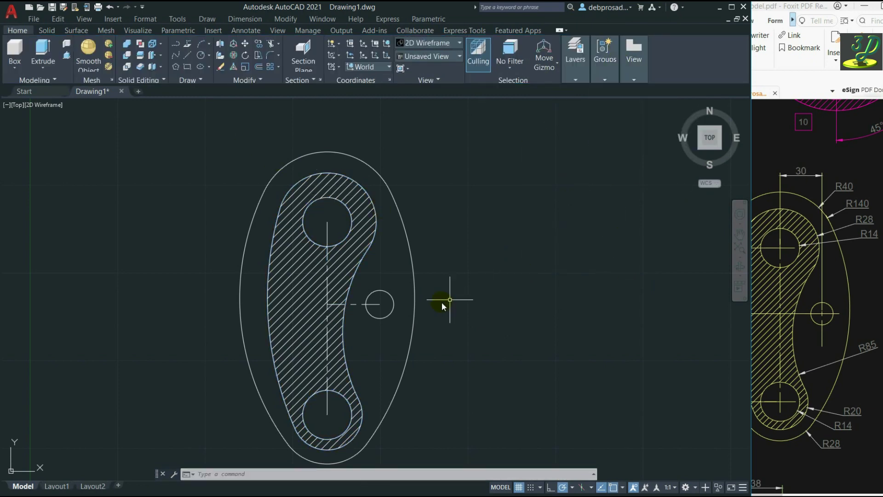
scroll(365, 248, "down", 1)
scroll(365, 254, "up", 1)
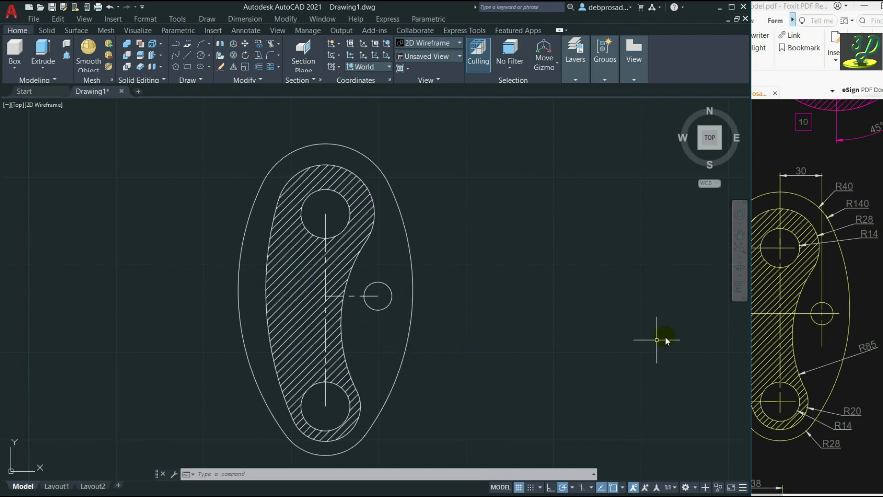
Step: Check dimensions on the reference PDF, then start a linear dimension in AutoCAD
left_click(860, 277)
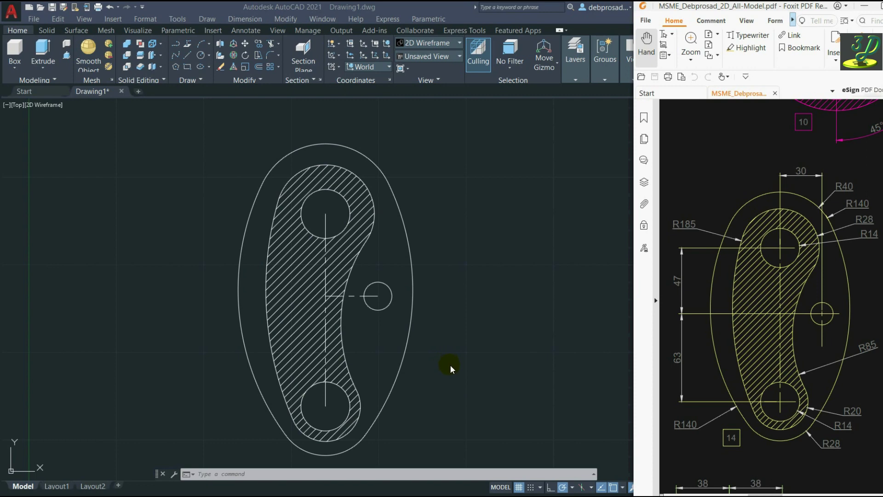
left_click(446, 324)
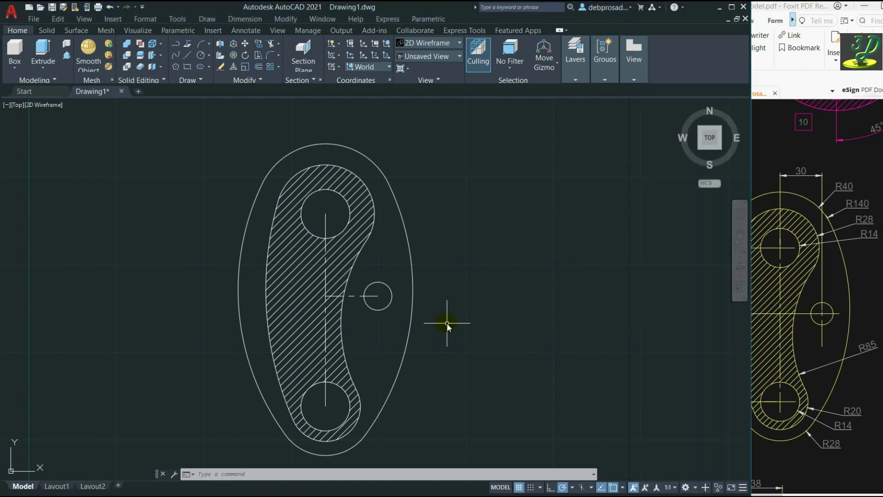
left_click(239, 20)
Step: Add linear dimensions 47, 63 and 30 between the hole and small-circle centres
left_click(278, 42)
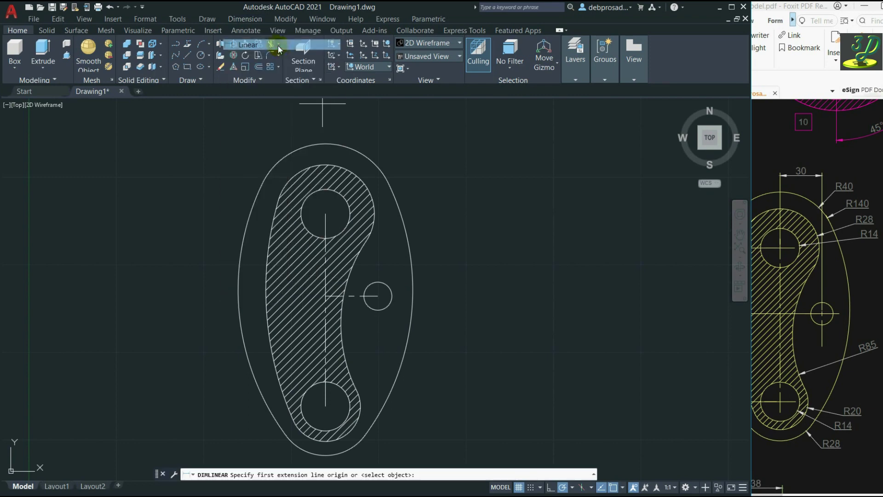
left_click(326, 214)
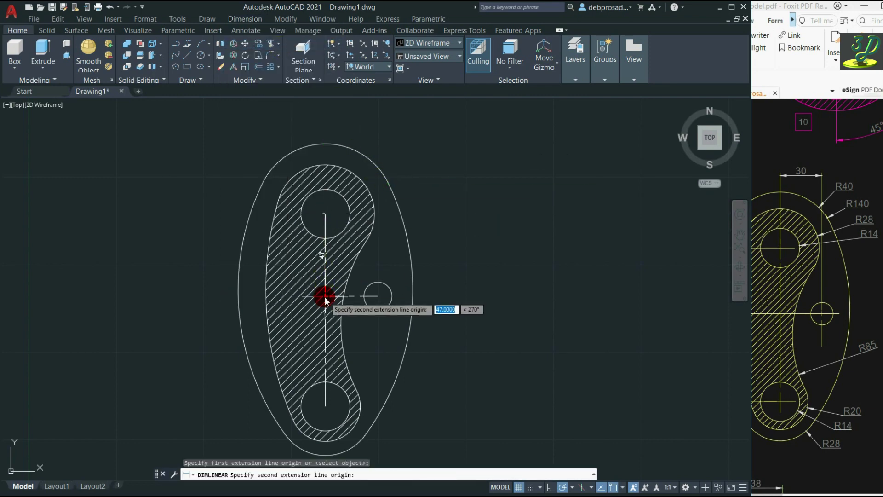
left_click(326, 296)
left_click(201, 276)
key("Return")
left_click(325, 296)
left_click(326, 406)
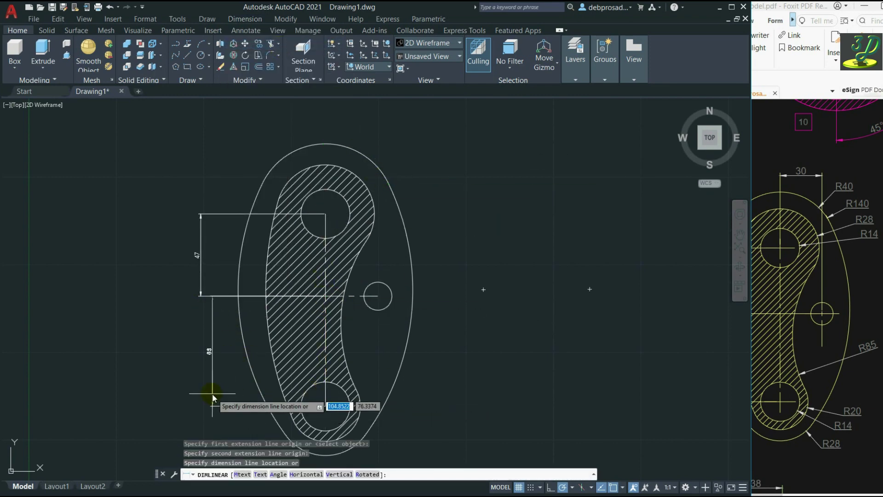
left_click(215, 399)
key("Return")
left_click(325, 214)
left_click(378, 296)
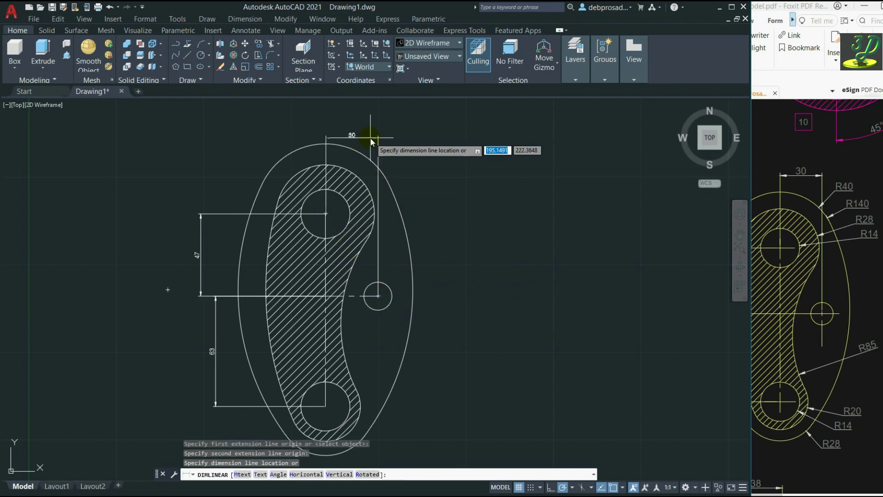
left_click(401, 136)
Step: Radius-dimension the outer arcs R40 and R140 (twice) and the inner right arc R85
left_click(245, 19)
left_click(239, 90)
left_click(355, 150)
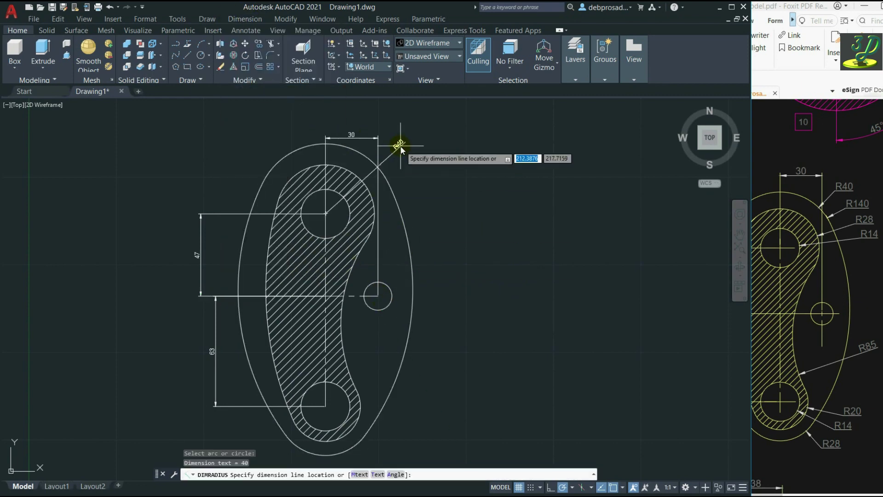
left_click(400, 141)
key("Return")
left_click(412, 238)
left_click(441, 245)
key("Return")
left_click(258, 184)
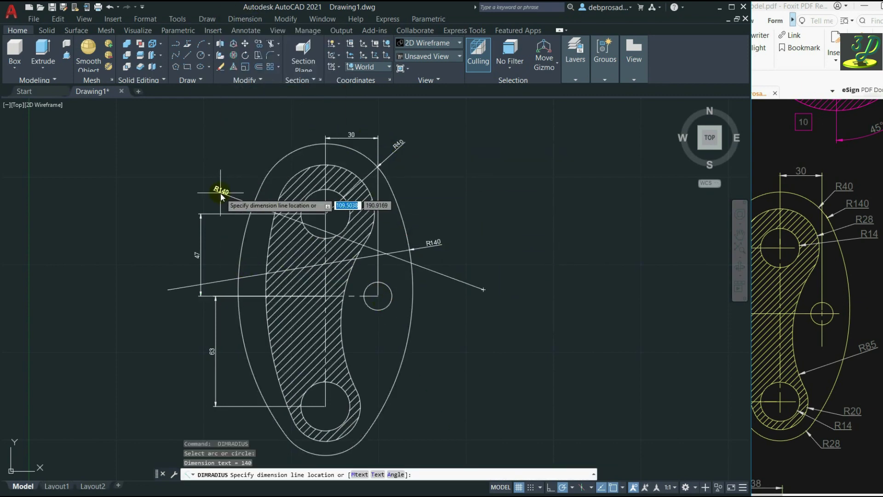
left_click(215, 189)
key("Return")
left_click(343, 332)
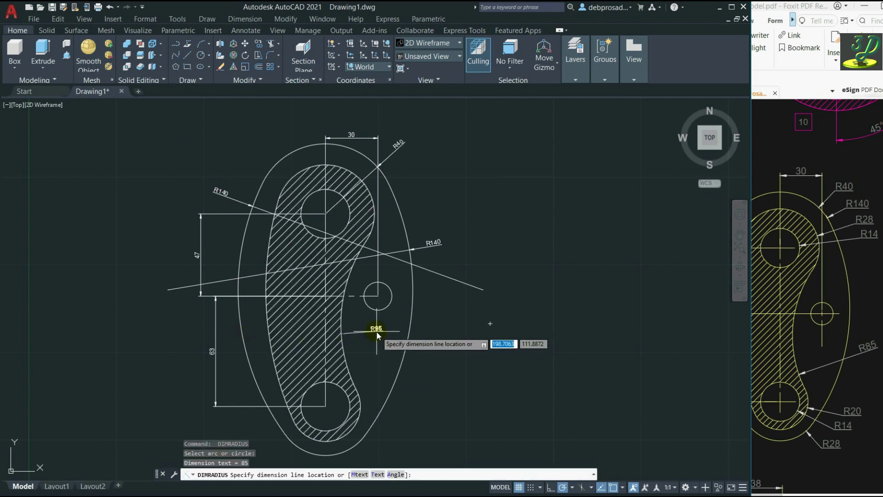
left_click(376, 331)
Step: Dimension the lower hatch arc R20, the lower hole R14 and the small circle R8
key("Return")
left_click(363, 404)
left_click(388, 433)
key("Return")
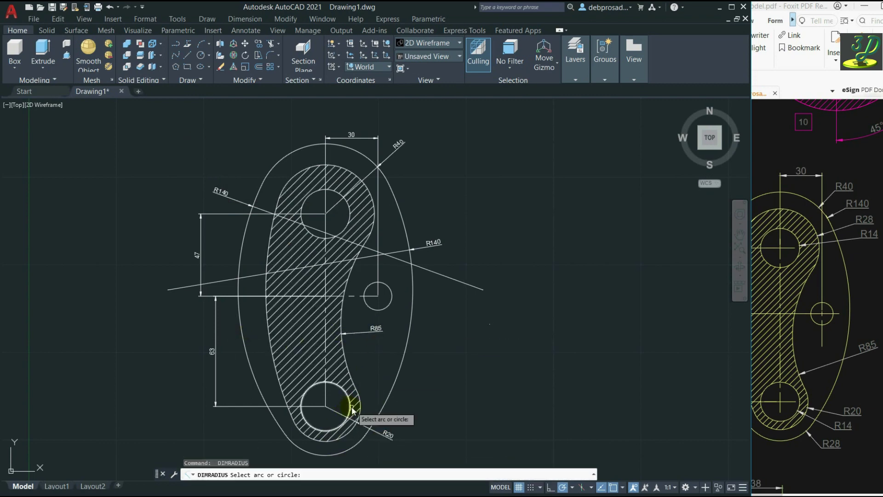
left_click(351, 405)
left_click(401, 416)
key("Return")
left_click(388, 305)
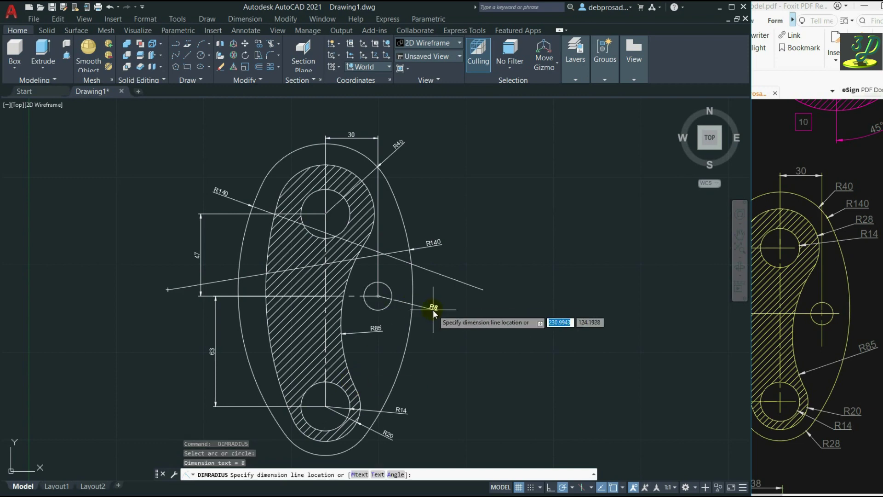
left_click(435, 309)
key("Return")
left_click(348, 210)
Step: Dimension the upper hole R14, upper arc R28, left hatch arc R185 and lower outer arc R28
left_click(413, 202)
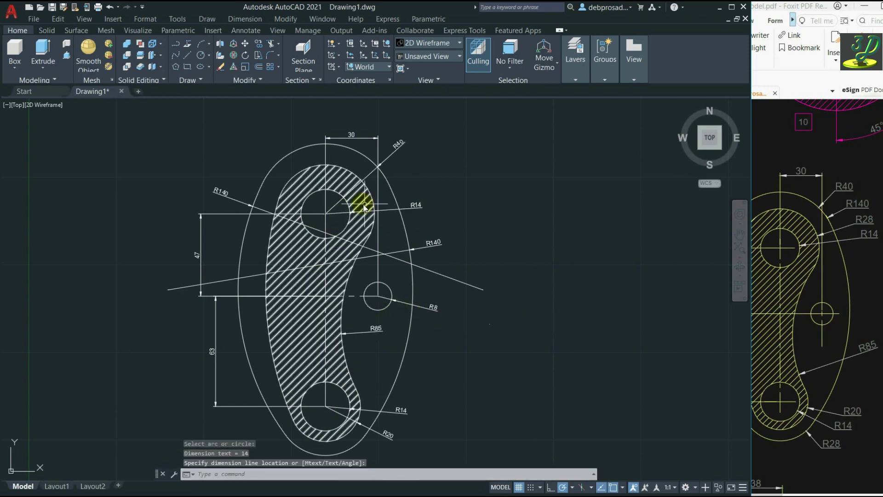
key("Return")
left_click(368, 197)
left_click(419, 190)
key("Return")
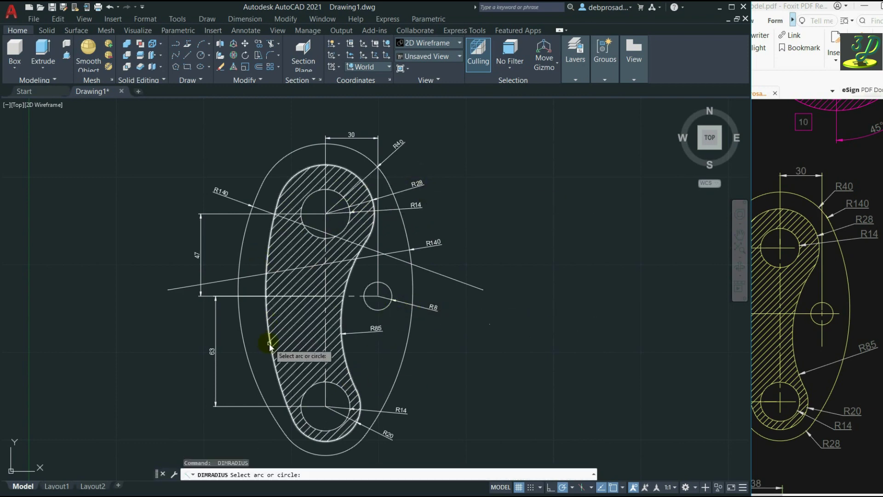
left_click(267, 340)
left_click(227, 369)
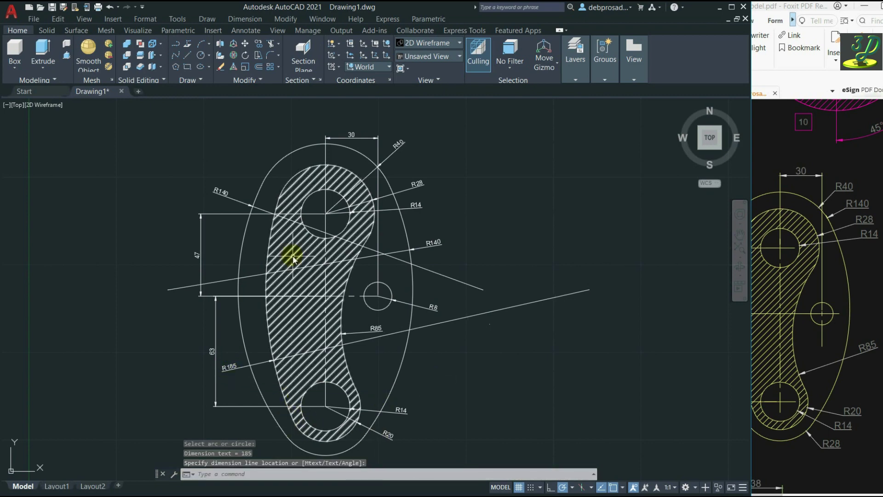
key("Return")
left_click(294, 441)
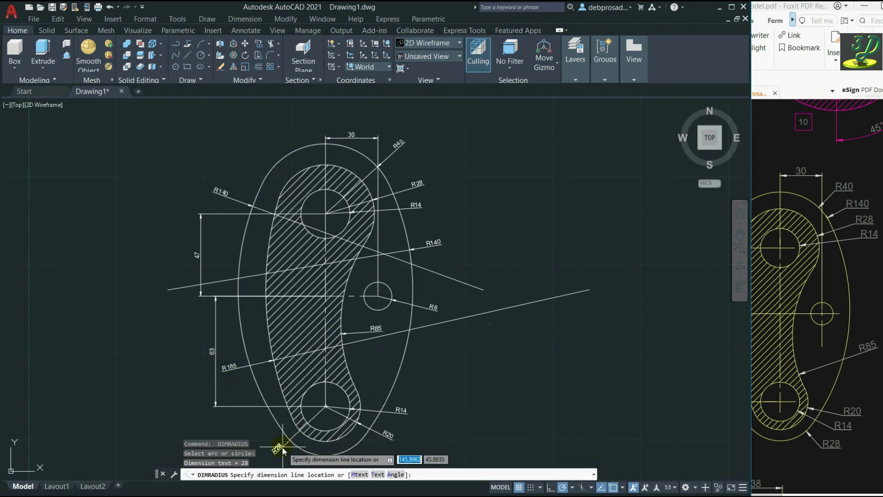
left_click(268, 451)
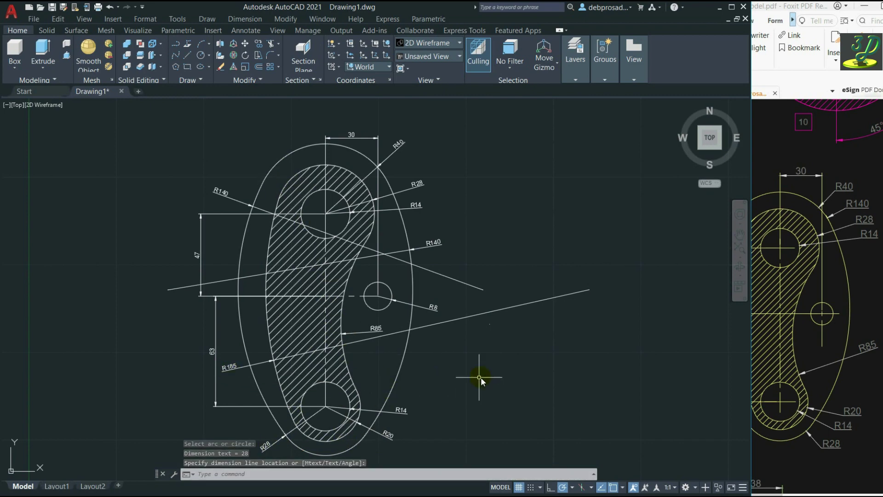
left_click(502, 358)
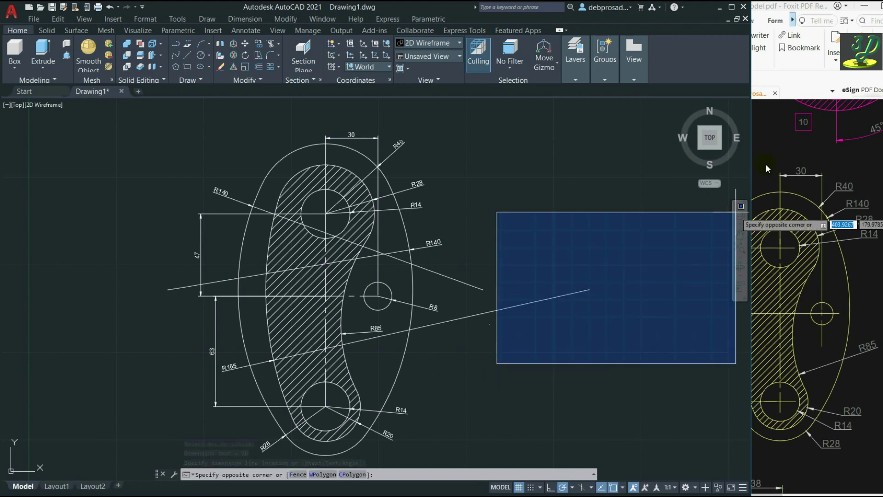
Step: Zoom to extents to show the whole dimensioned plate and compare it with the reference PDF
left_click(679, 250)
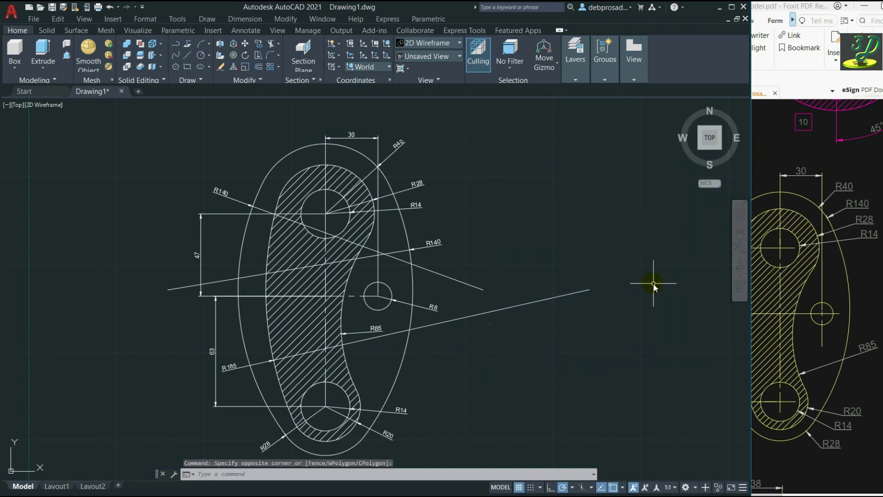
left_click(740, 248)
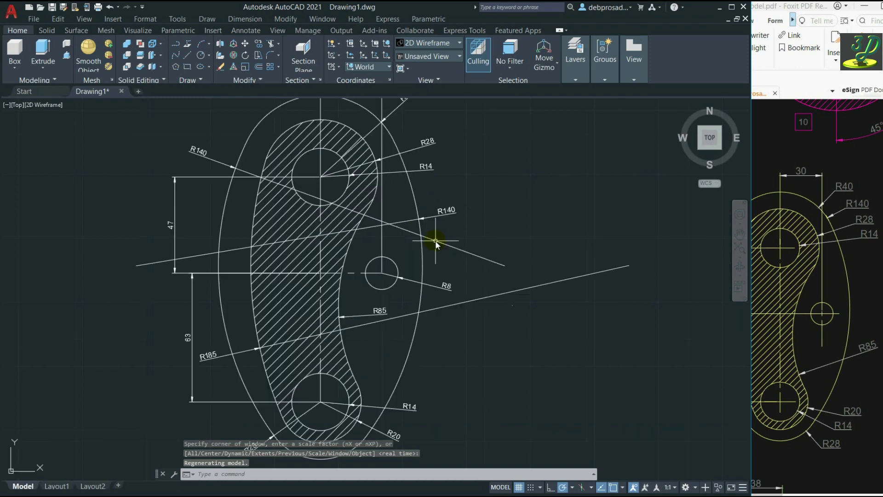
scroll(444, 221, "up", 2)
scroll(502, 234, "down", 2)
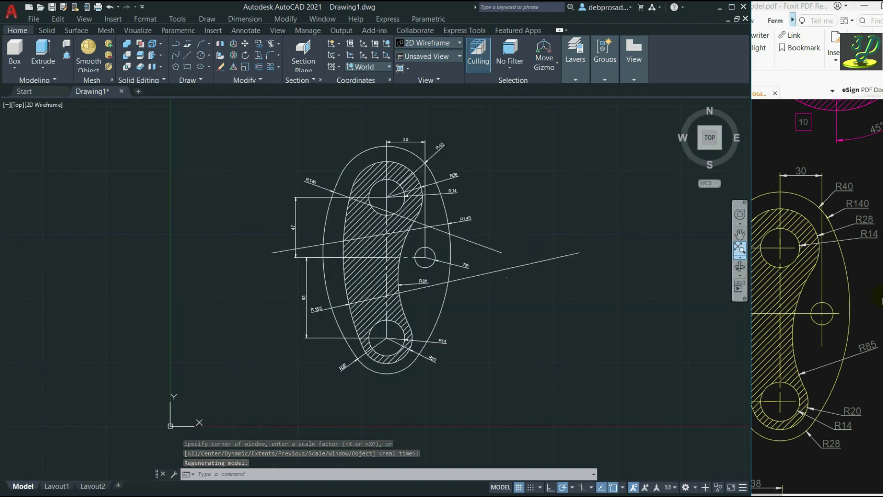
key("alt+Tab")
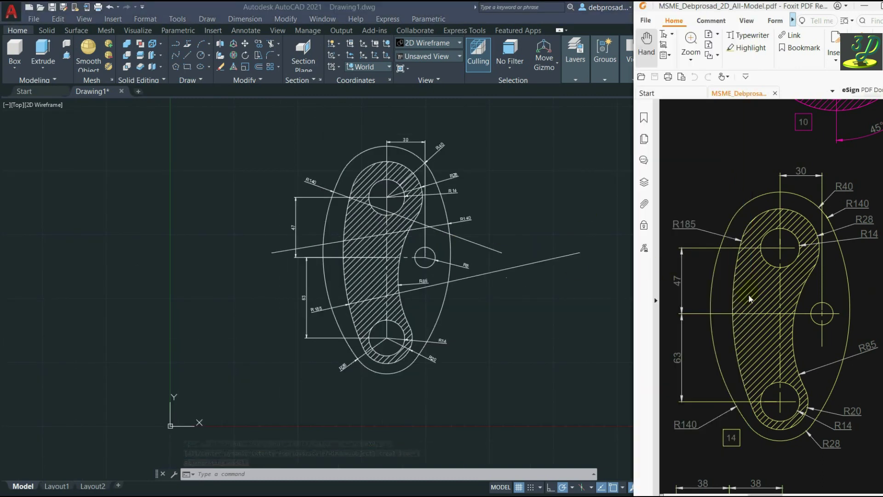
left_click(594, 120)
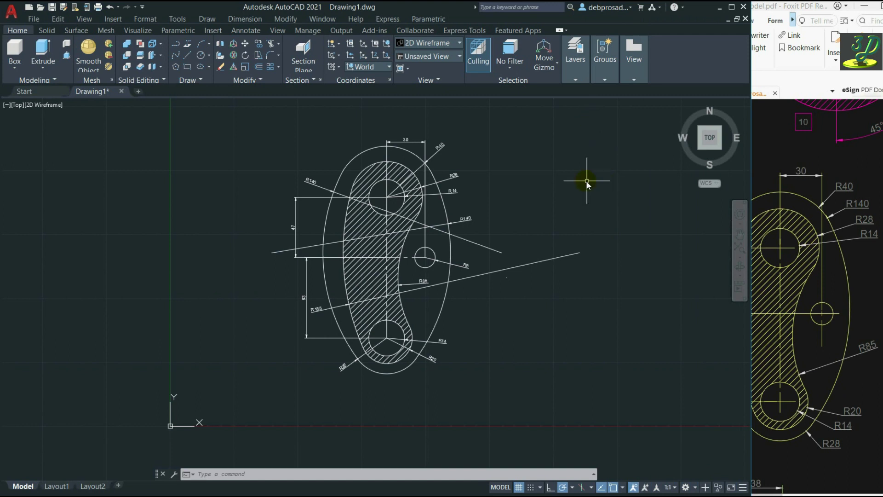